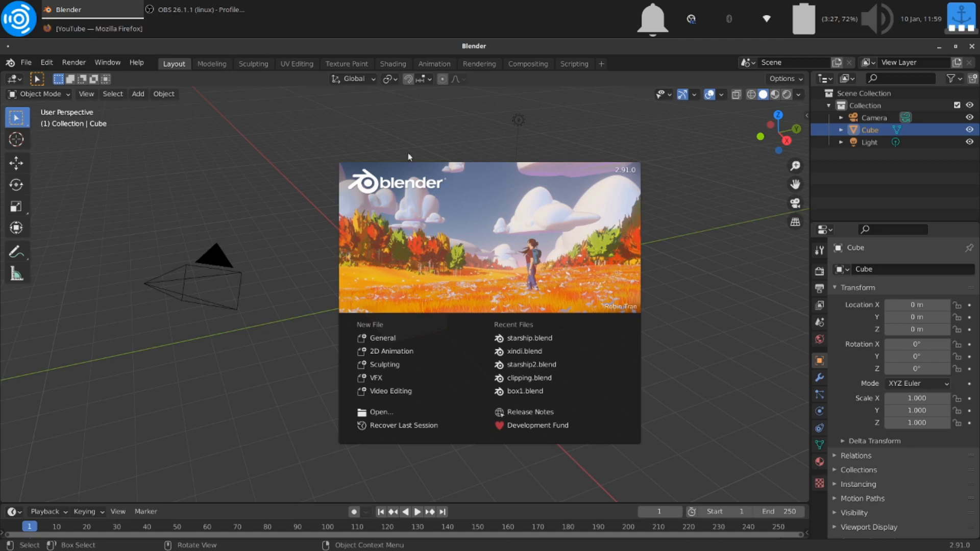
# - Dismiss the splash screen and hide the light in the viewport
pyautogui.click(450, 191)
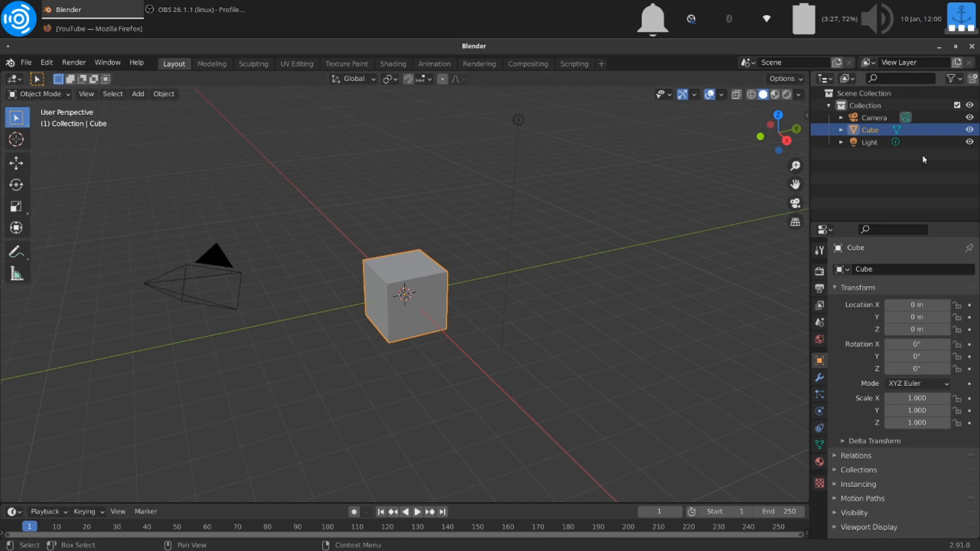
pyautogui.click(970, 143)
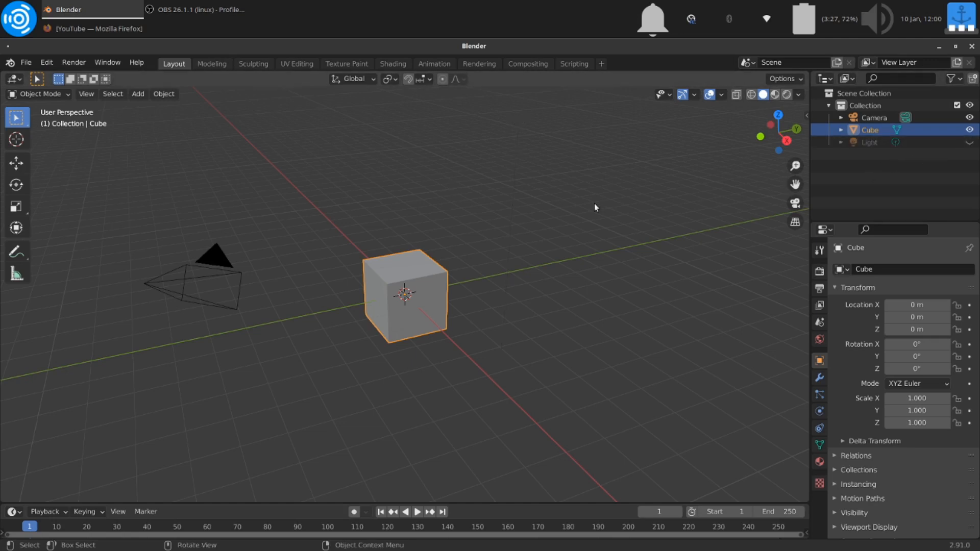
# - Switch to the Shading workspace with the World shader nodes shown and the viewport in Rendered shading
pyautogui.click(399, 65)
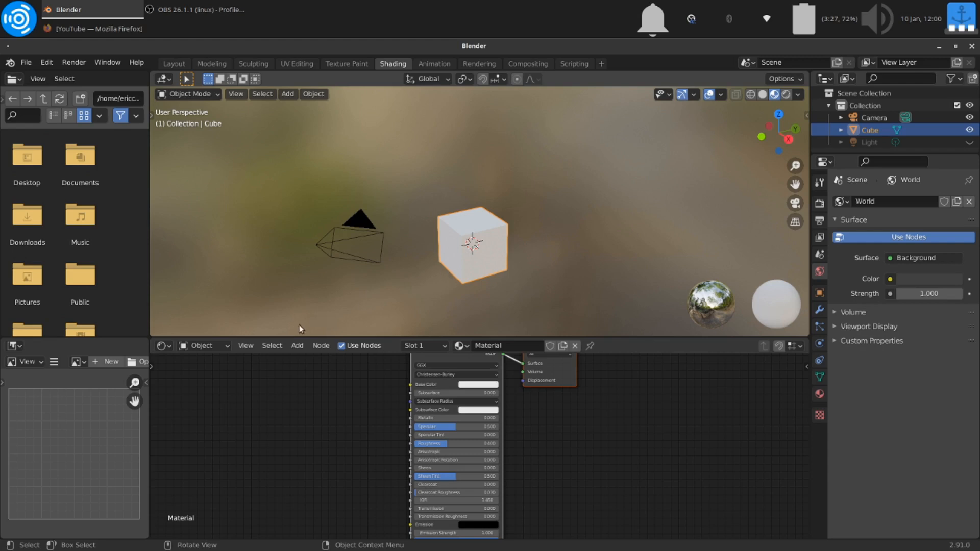
pyautogui.click(201, 345)
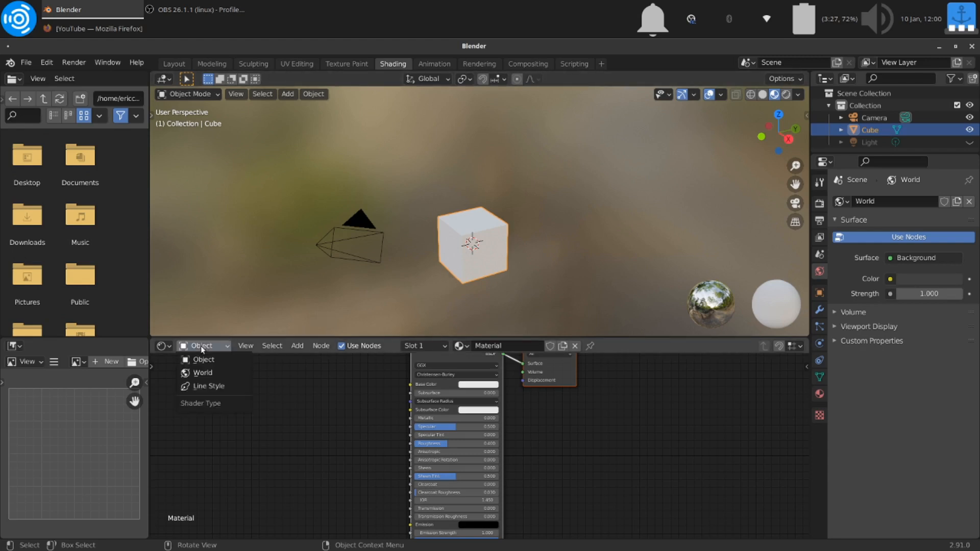
pyautogui.click(204, 373)
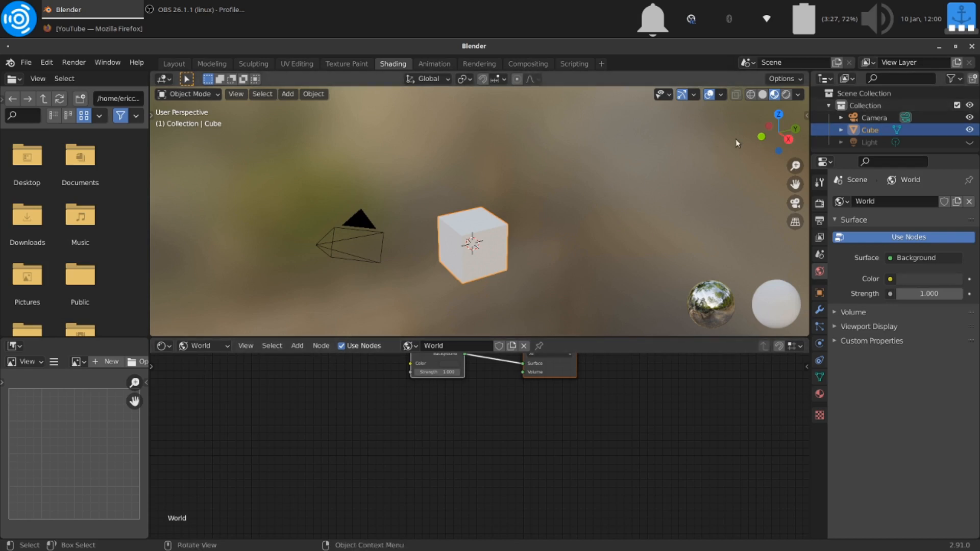
pyautogui.click(787, 94)
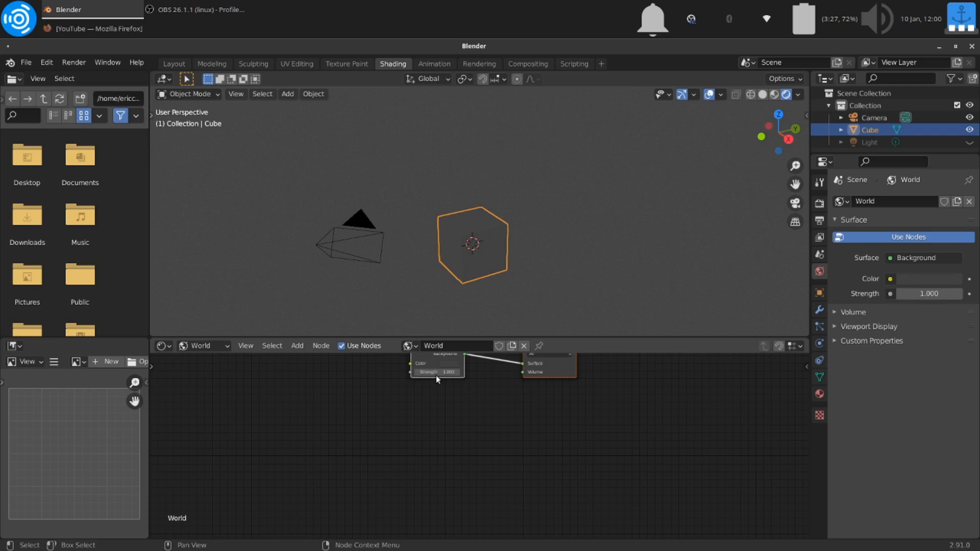
# - Reposition the World Output and Background nodes to free space before the Background node
pyautogui.moveTo(436, 375); pyautogui.dragTo(429, 420, button='middle')
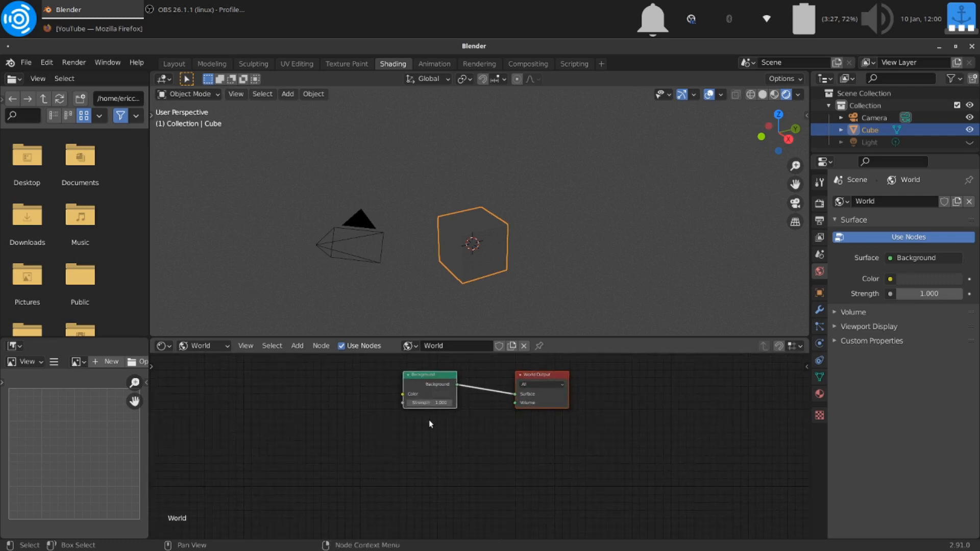
pyautogui.moveTo(537, 374); pyautogui.dragTo(757, 380)
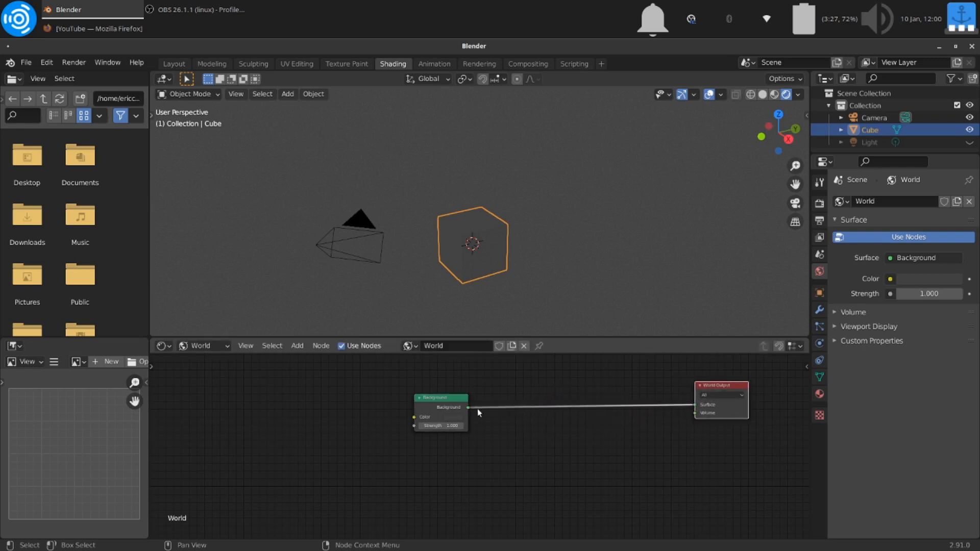
pyautogui.moveTo(449, 397); pyautogui.dragTo(596, 389)
# - Add a Noise Texture node to the world shader, placed well before the Background node
pyautogui.click(301, 346)
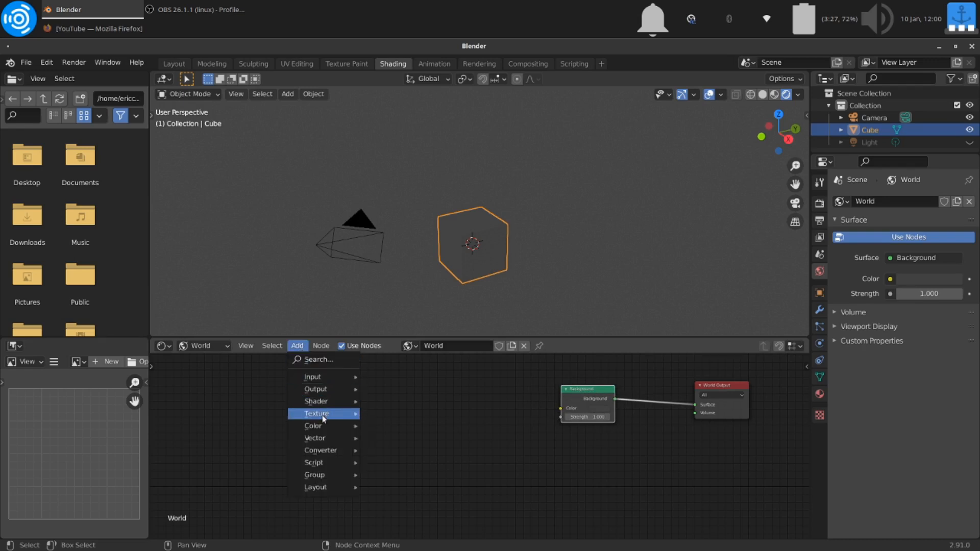
pyautogui.moveTo(323, 417)
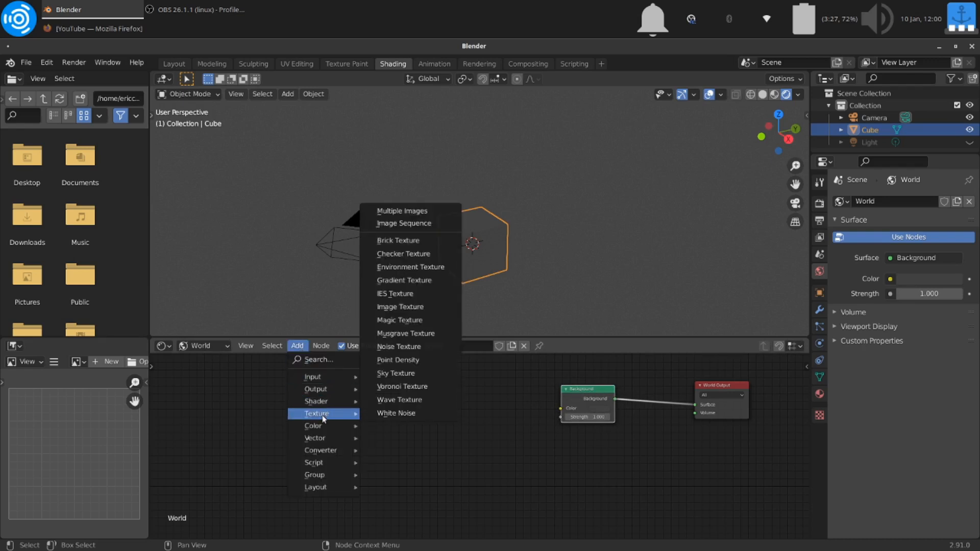
pyautogui.click(424, 349)
pyautogui.click(267, 377)
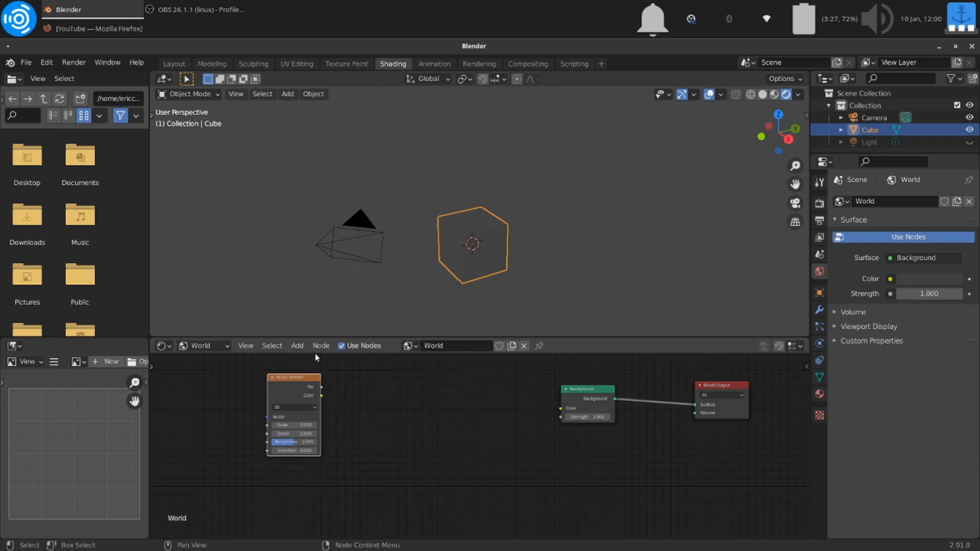
# - Add a ColorRamp node between the Noise Texture and Background nodes
pyautogui.hotkey('shift', 'a')
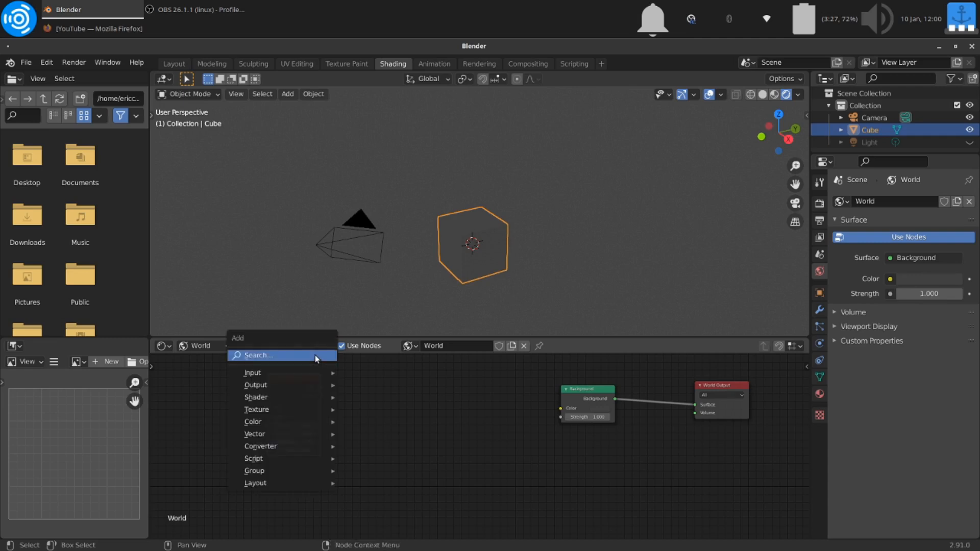
pyautogui.moveTo(311, 443)
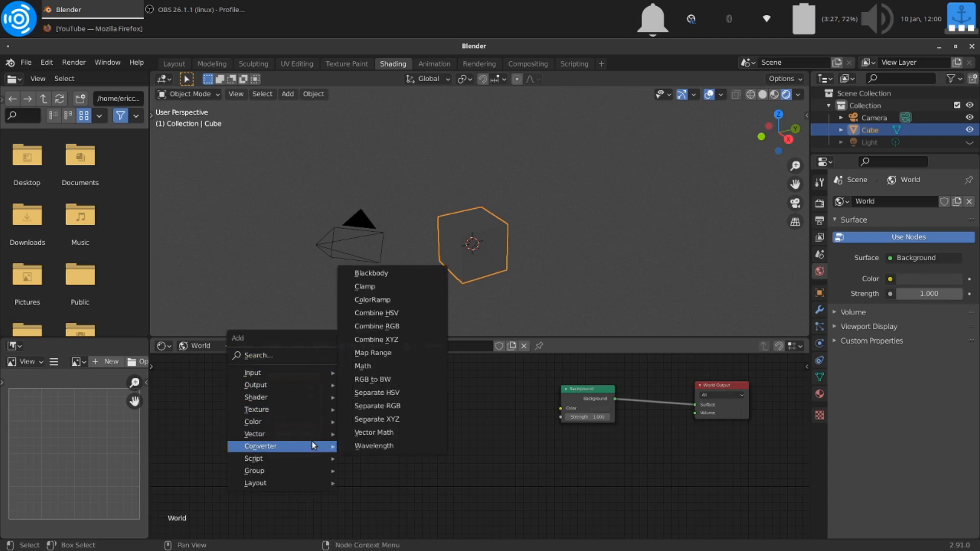
pyautogui.click(391, 304)
pyautogui.click(375, 367)
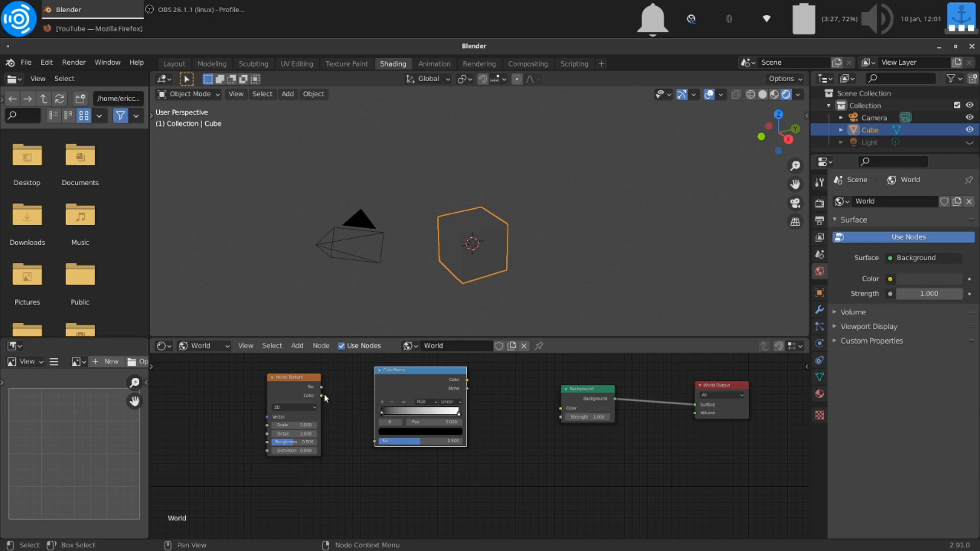
# - Link the noise Color to the ColorRamp Fac and the ramp's Color to the Background Color, and tidy both nodes' positions
pyautogui.moveTo(321, 396); pyautogui.dragTo(372, 439)
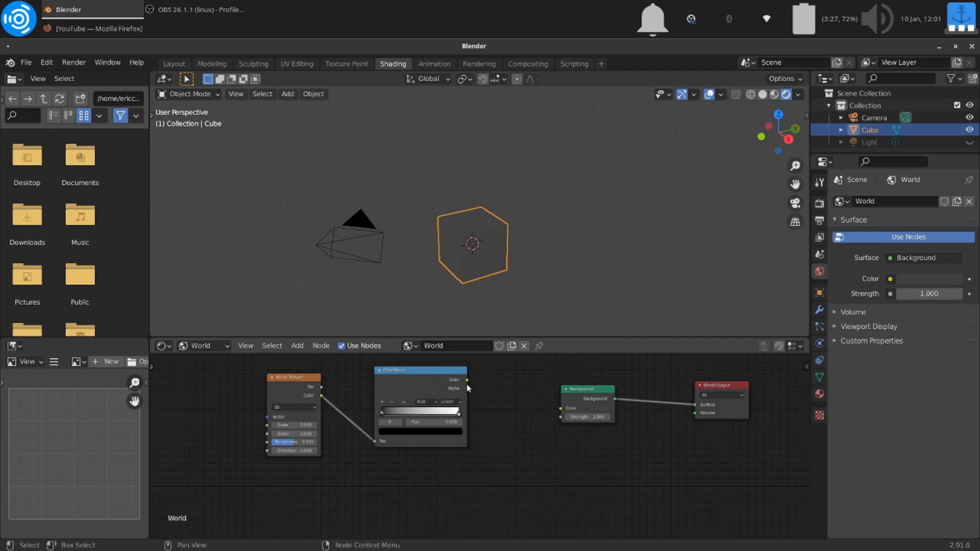
pyautogui.moveTo(466, 380); pyautogui.dragTo(560, 408)
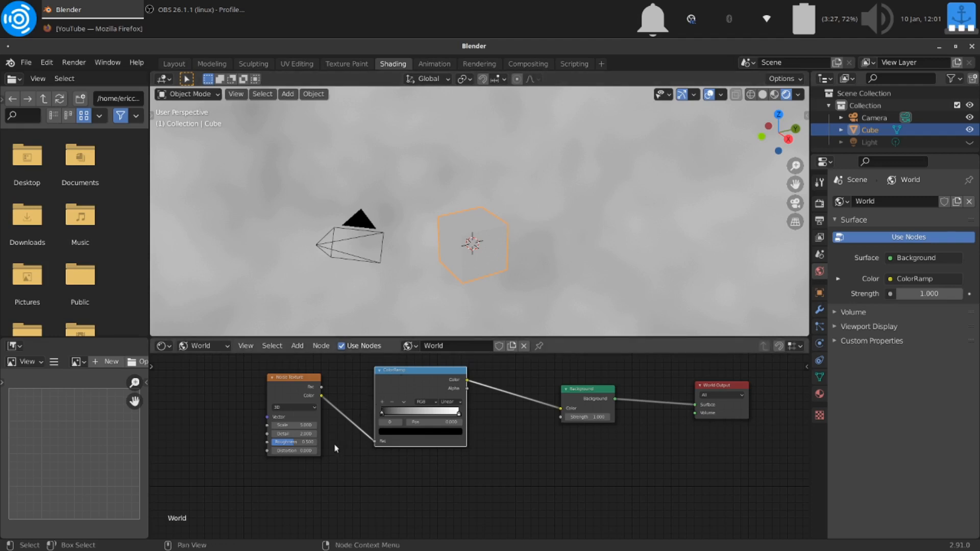
pyautogui.moveTo(454, 379); pyautogui.dragTo(506, 388)
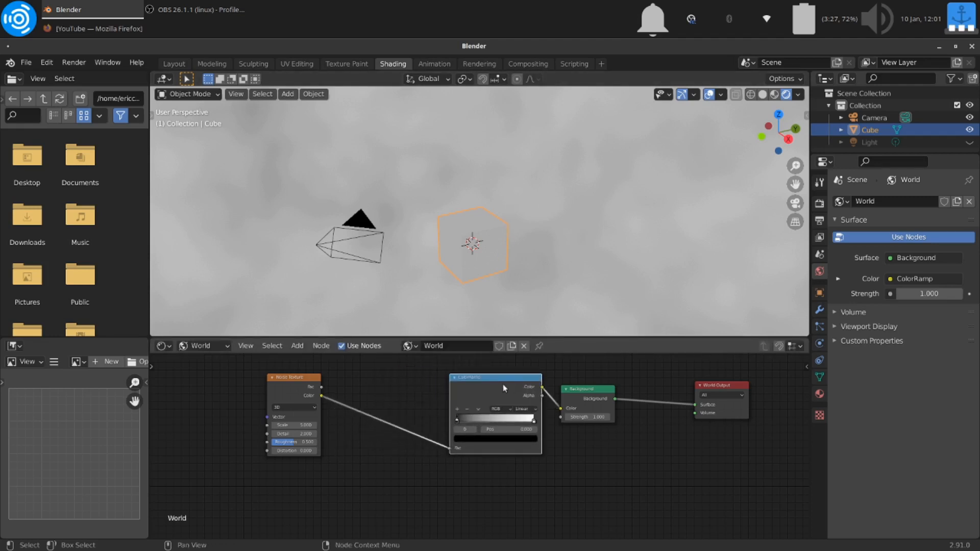
pyautogui.moveTo(300, 383); pyautogui.dragTo(345, 400)
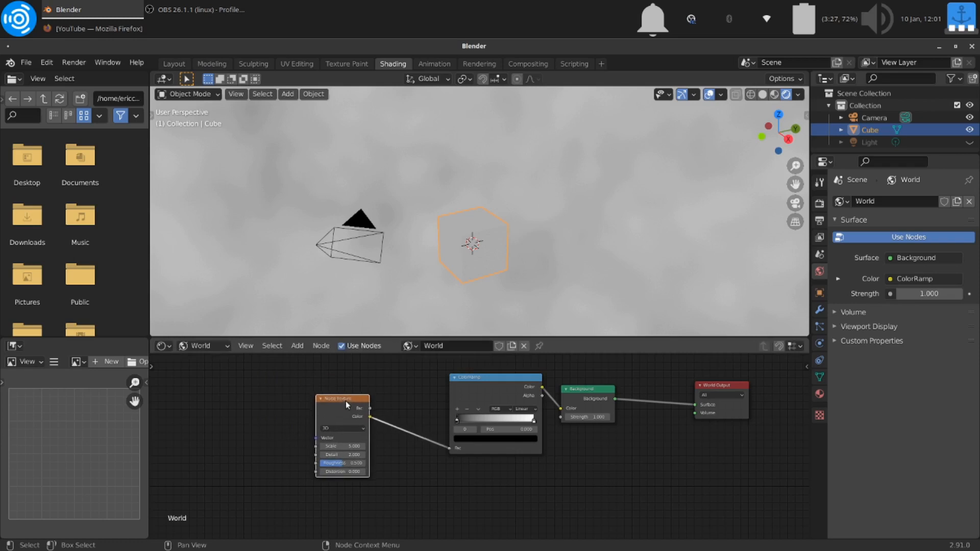
# - Set the Noise Texture's scale to 300 and its detail to 100
pyautogui.scroll(3, 345, 400)
pyautogui.moveTo(394, 416); pyautogui.dragTo(485, 419, button='middle')
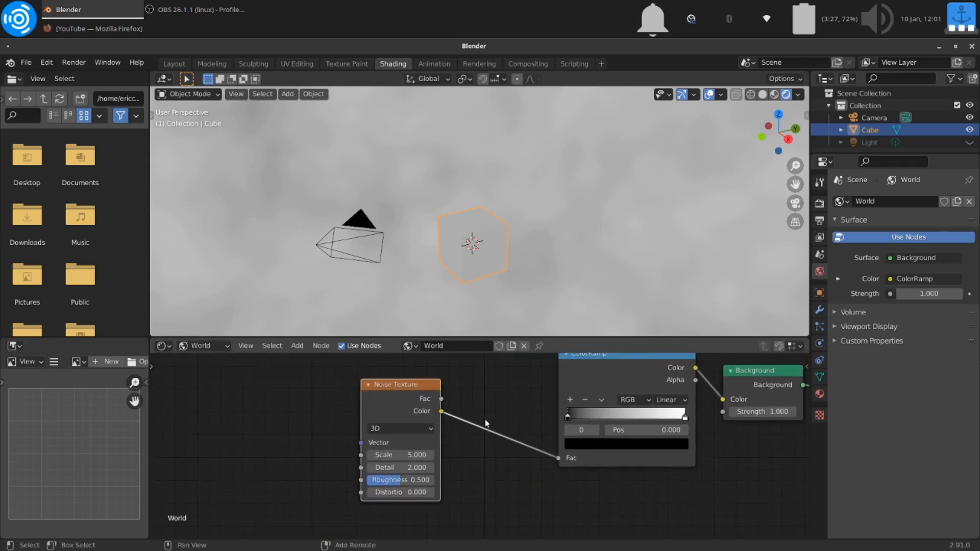
pyautogui.scroll(1, 485, 419)
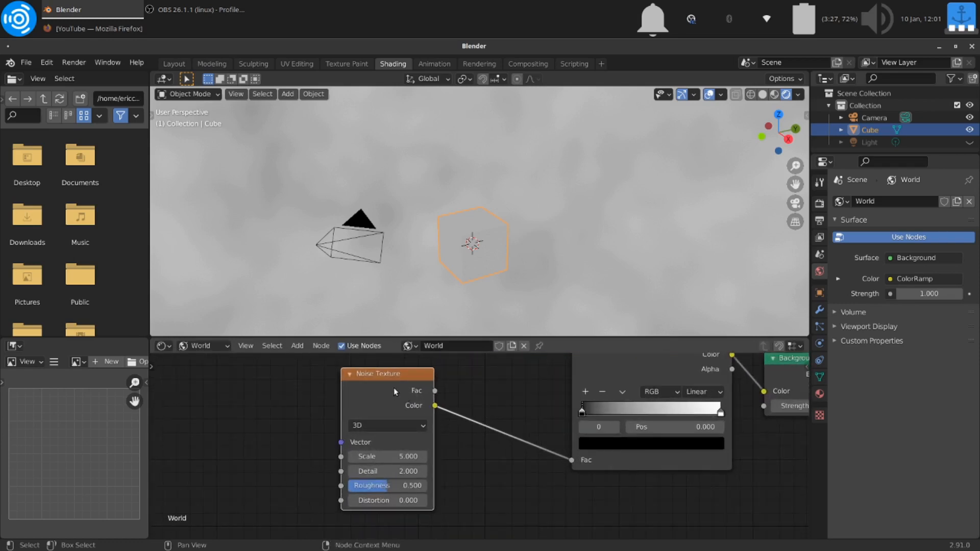
pyautogui.click(365, 460)
pyautogui.write('300')
pyautogui.press('Return')
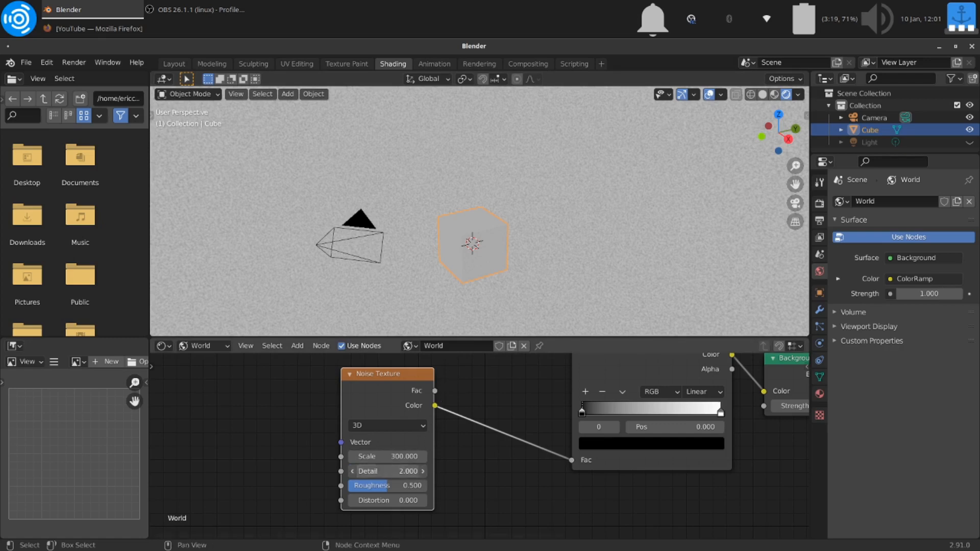
pyautogui.click(409, 471)
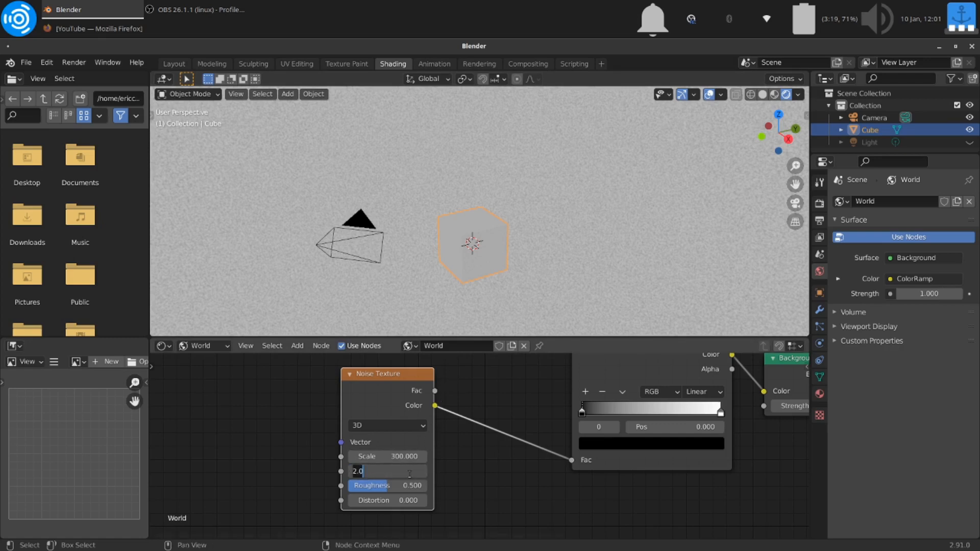
pyautogui.write('100')
pyautogui.press('Return')
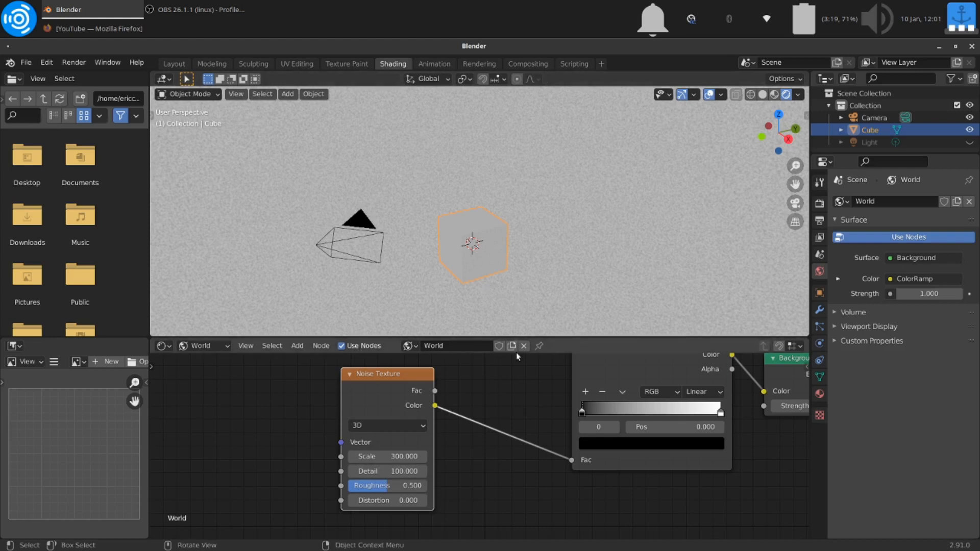
# - Move the ColorRamp and Noise Texture nodes so both are fully visible and spaced apart
pyautogui.moveTo(657, 367); pyautogui.dragTo(546, 407)
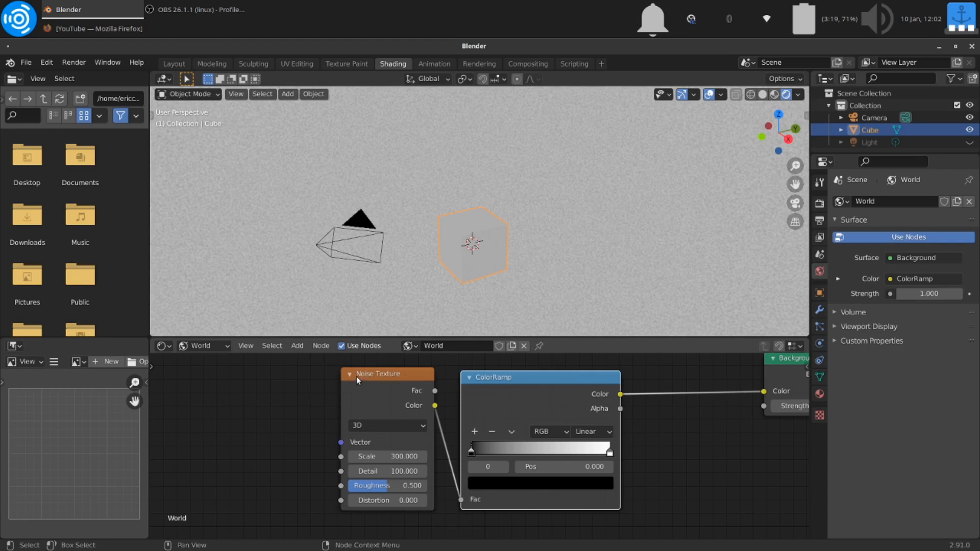
pyautogui.moveTo(356, 375); pyautogui.dragTo(253, 372)
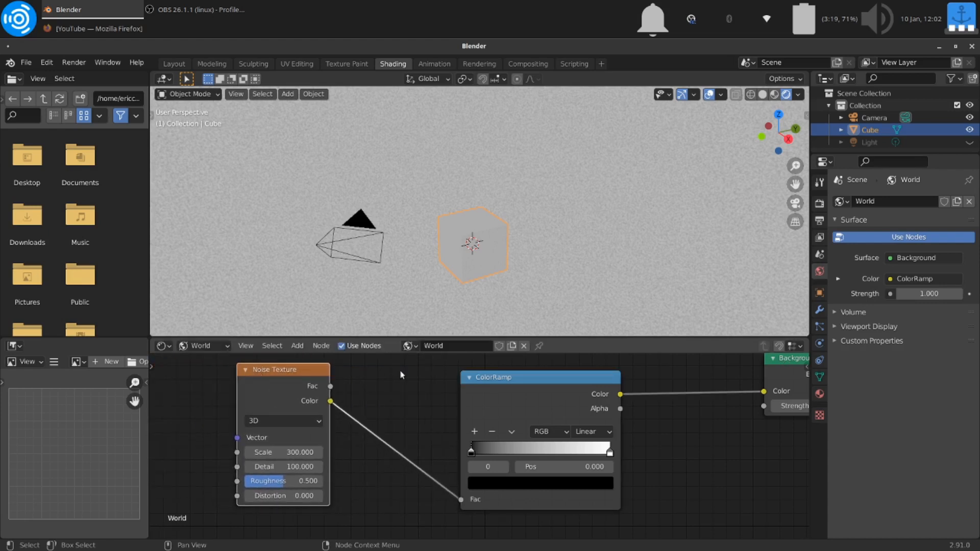
pyautogui.press('g')
pyautogui.click(476, 448)
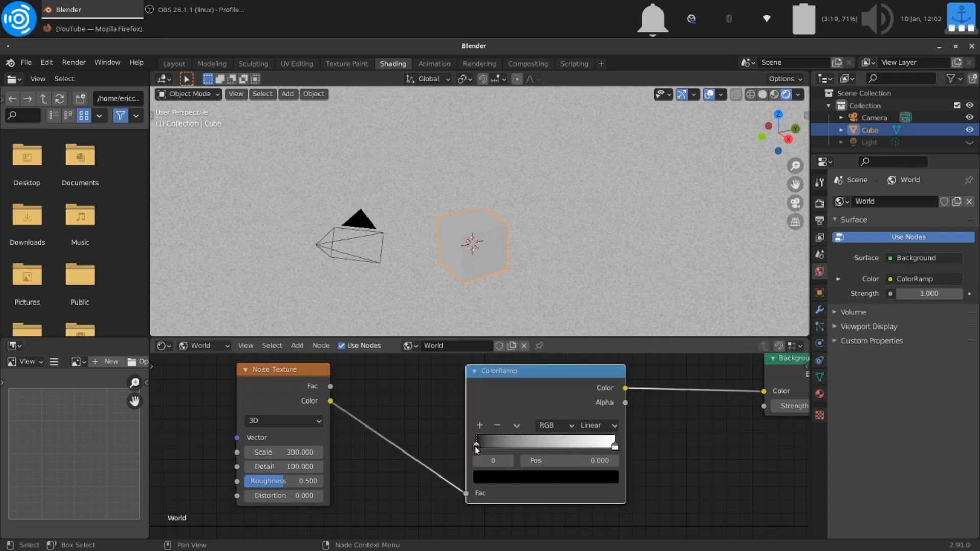
# - Move the ColorRamp's black stop to position 0.615
pyautogui.moveTo(483, 446); pyautogui.dragTo(552, 449)
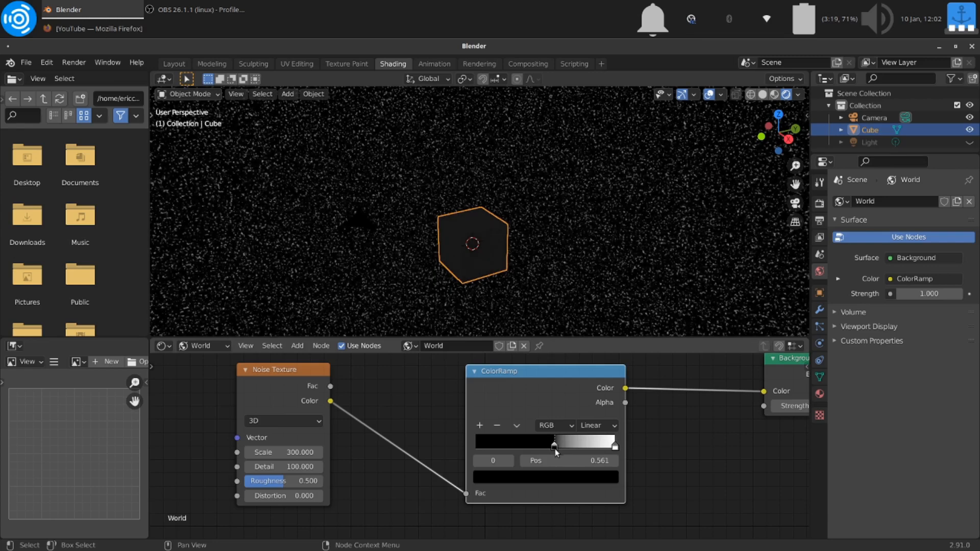
pyautogui.press('g')
pyautogui.moveTo(556, 447); pyautogui.dragTo(567, 446)
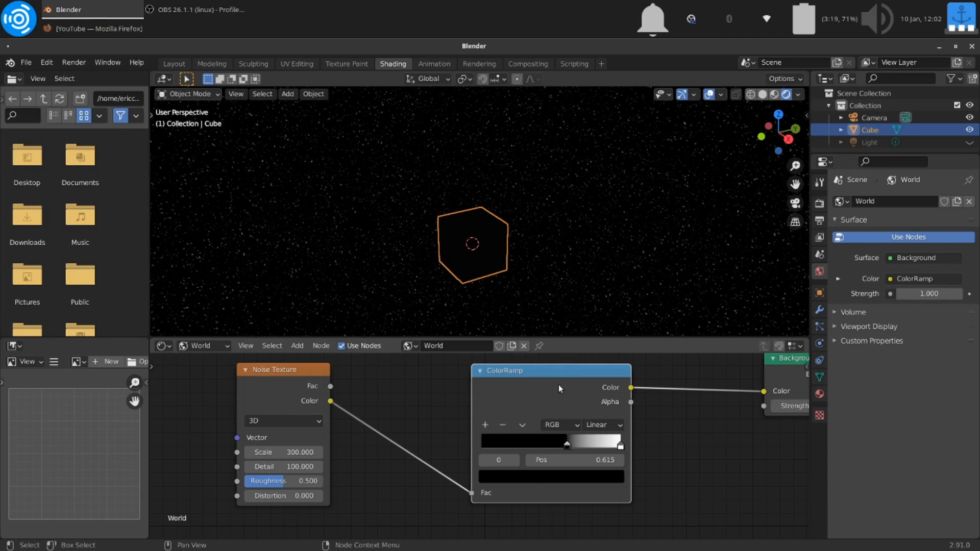
# - Add a ColorRamp stop before the black one at position 0.399 and color it red (H 0.983, S 0.700, V 0.735)
pyautogui.click(486, 425)
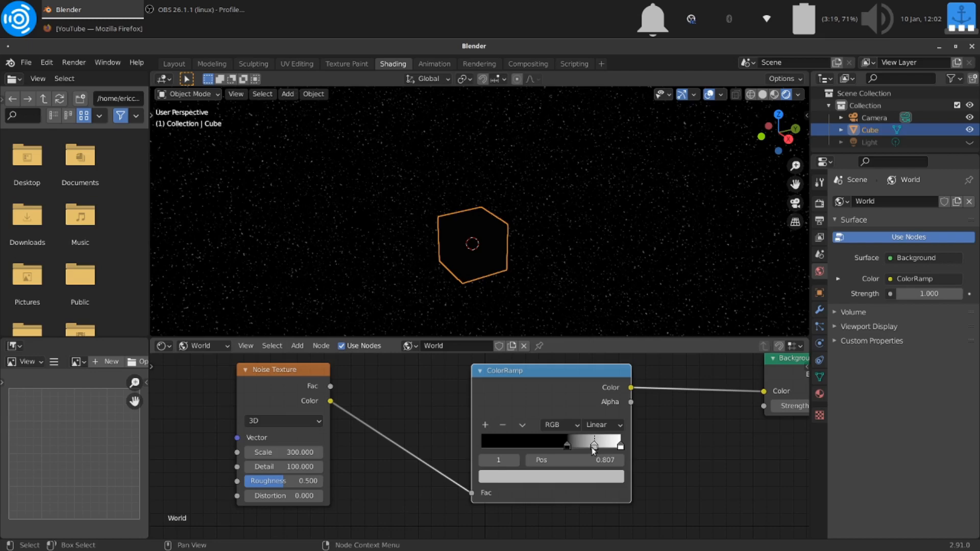
pyautogui.moveTo(595, 450); pyautogui.dragTo(538, 449)
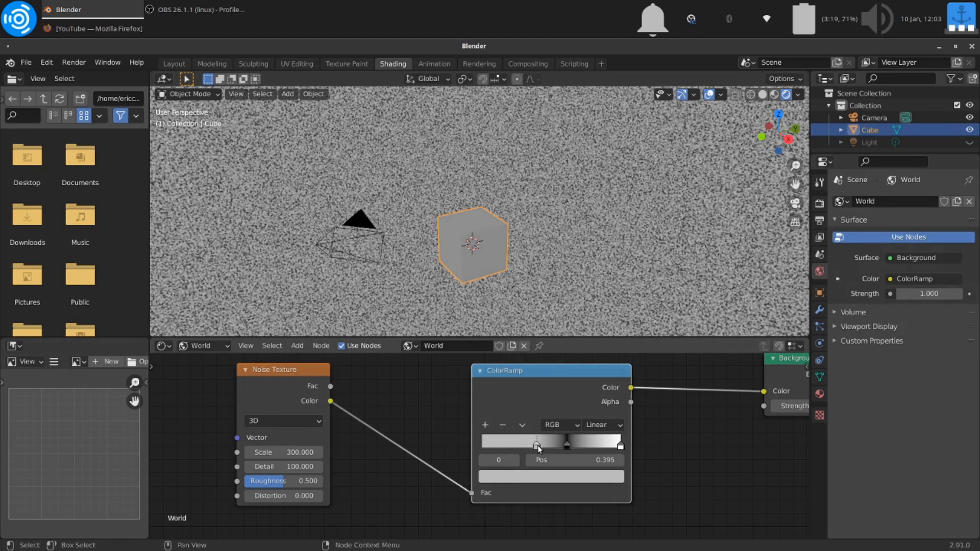
pyautogui.click(549, 474)
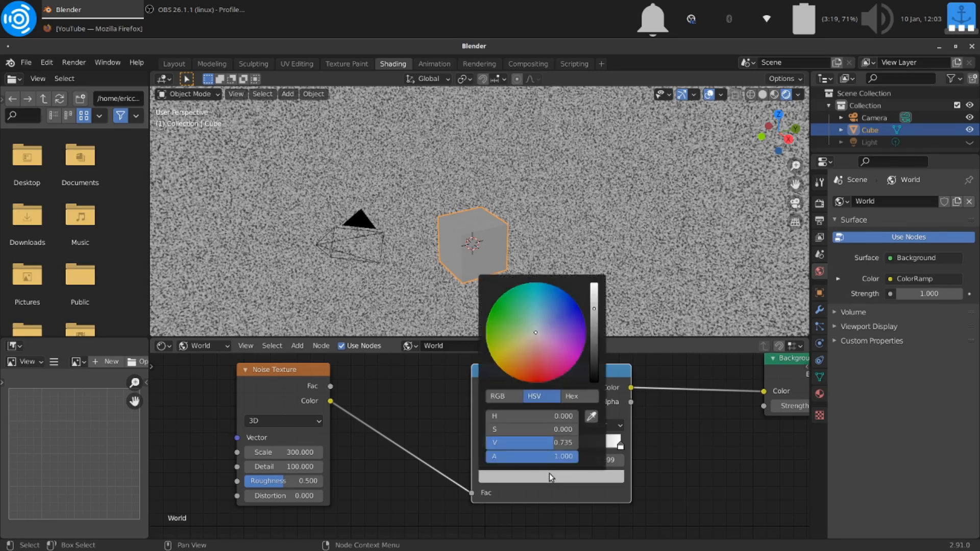
pyautogui.click(538, 366)
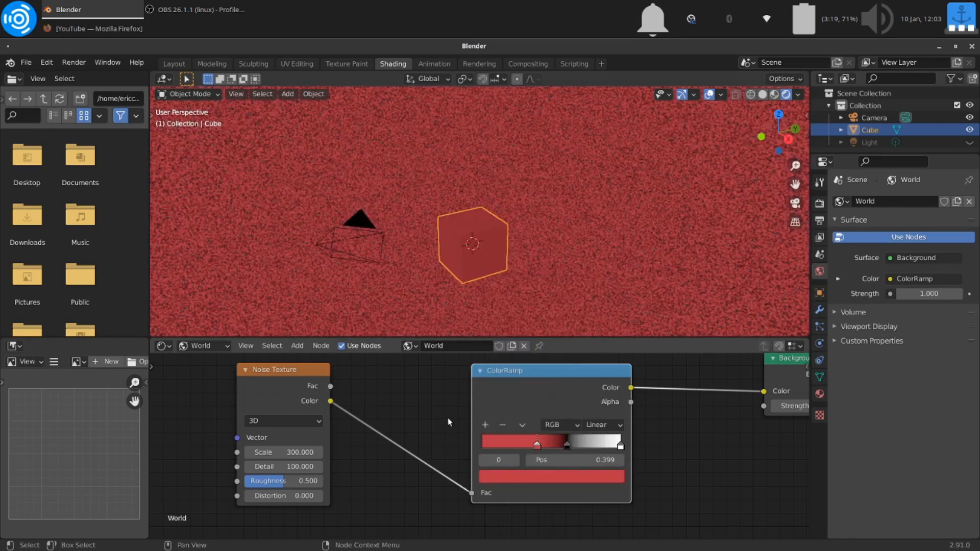
# - Add another ColorRamp stop between the red and black stops, and shift the first red stop closer to the ramp's start
pyautogui.click(485, 425)
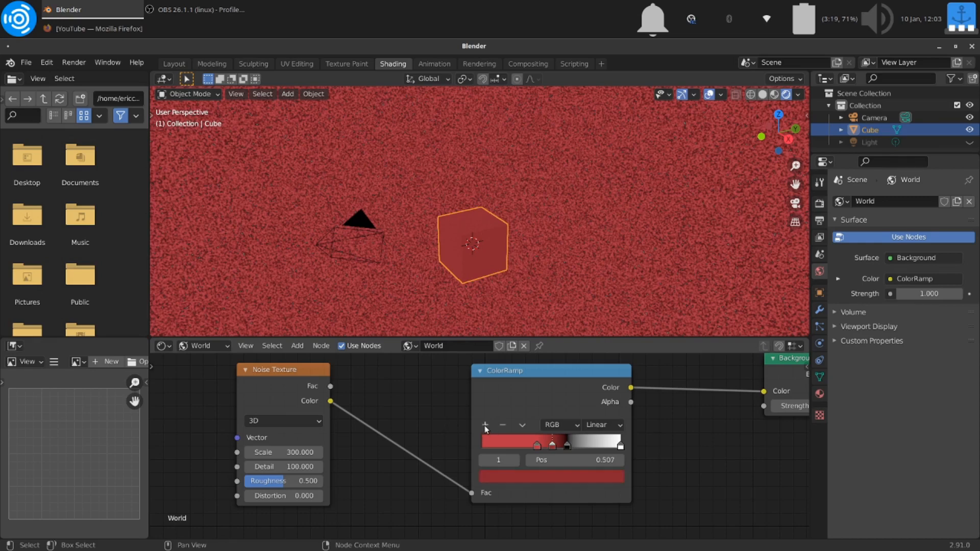
pyautogui.click(537, 446)
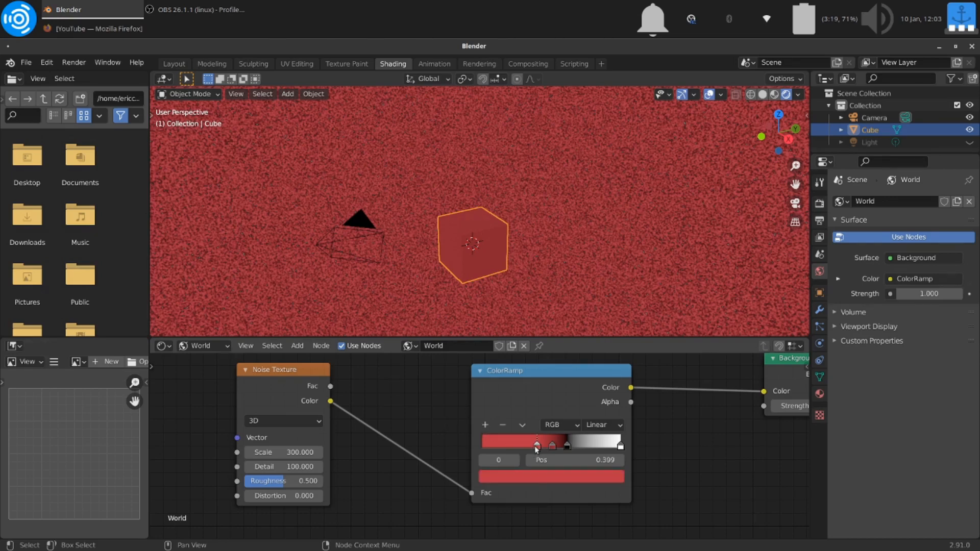
pyautogui.moveTo(530, 445); pyautogui.dragTo(510, 446)
# - Color the first ColorRamp stop green and add a violet-blue stop at position 0.367 between it and the red stop
pyautogui.click(518, 475)
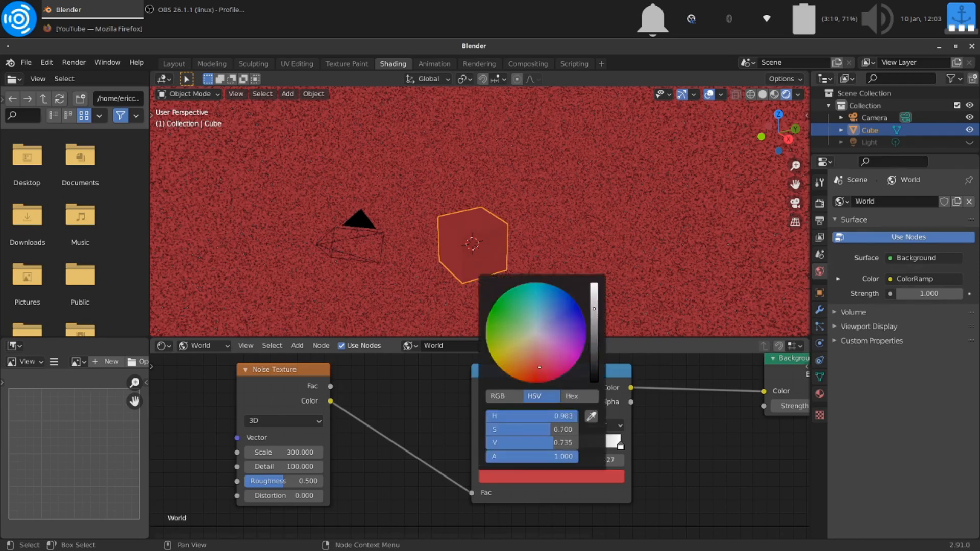
pyautogui.click(508, 326)
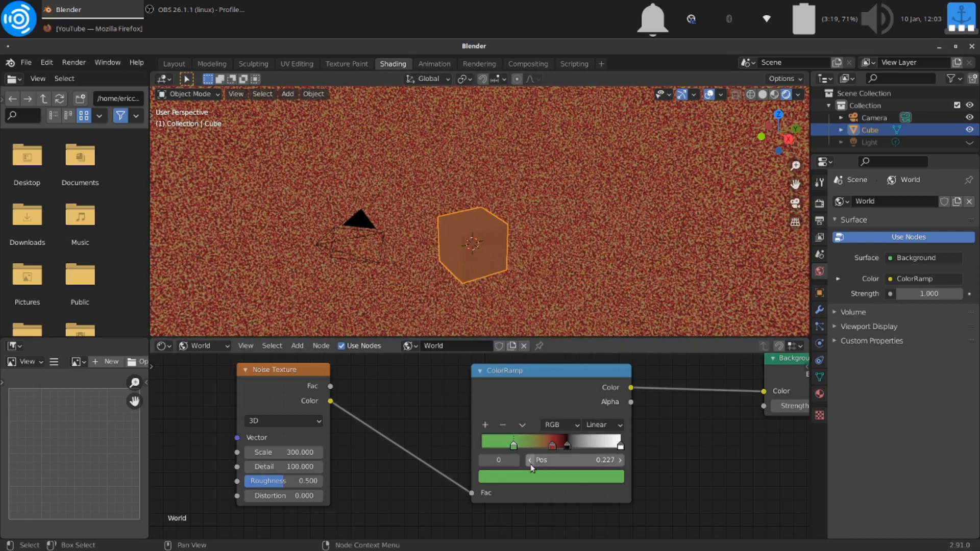
pyautogui.click(486, 425)
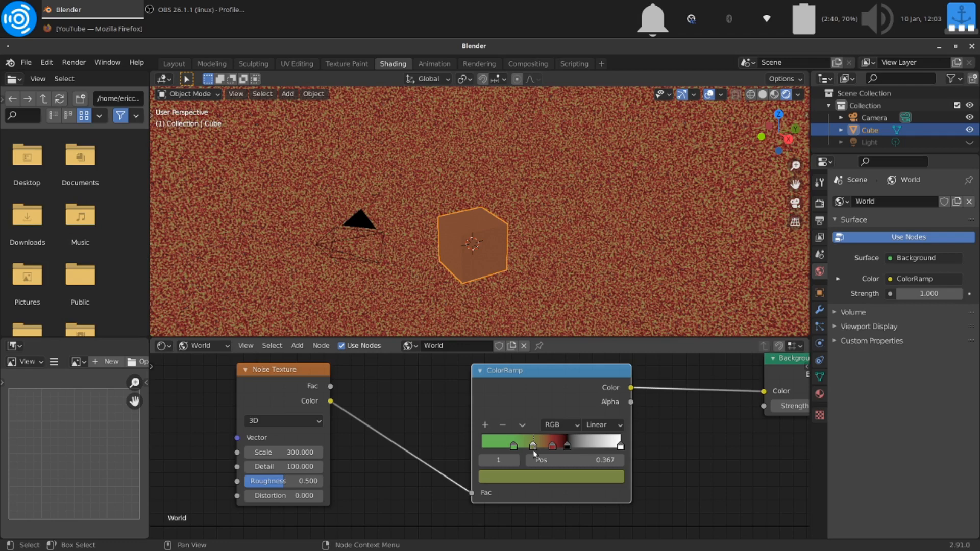
pyautogui.click(533, 477)
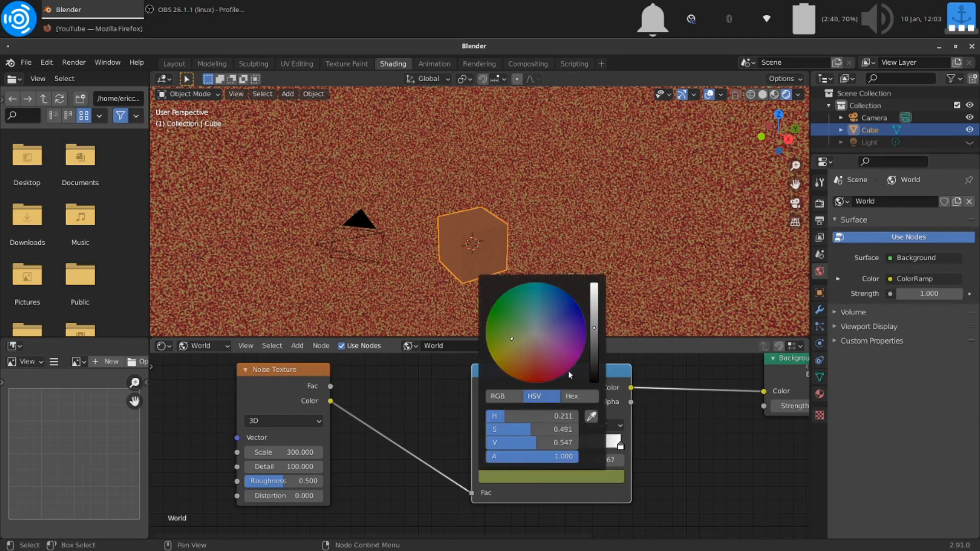
pyautogui.click(570, 328)
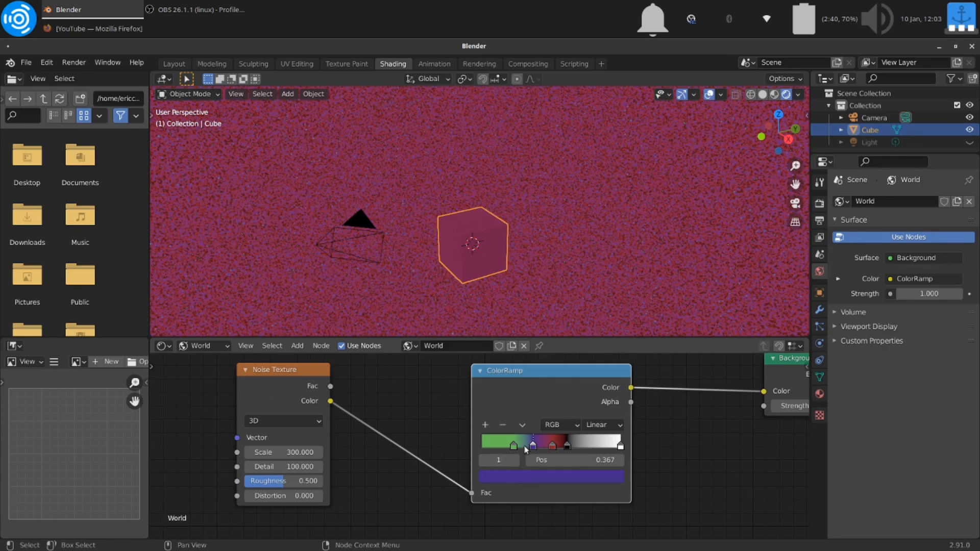
# - Move the ColorRamp's black stop to position 0.588
pyautogui.click(567, 446)
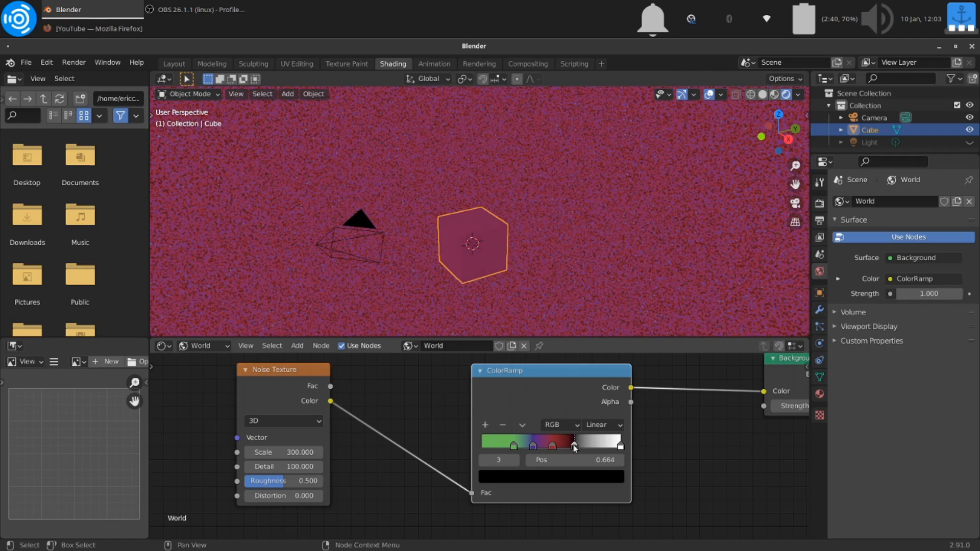
pyautogui.moveTo(574, 448); pyautogui.dragTo(562, 450)
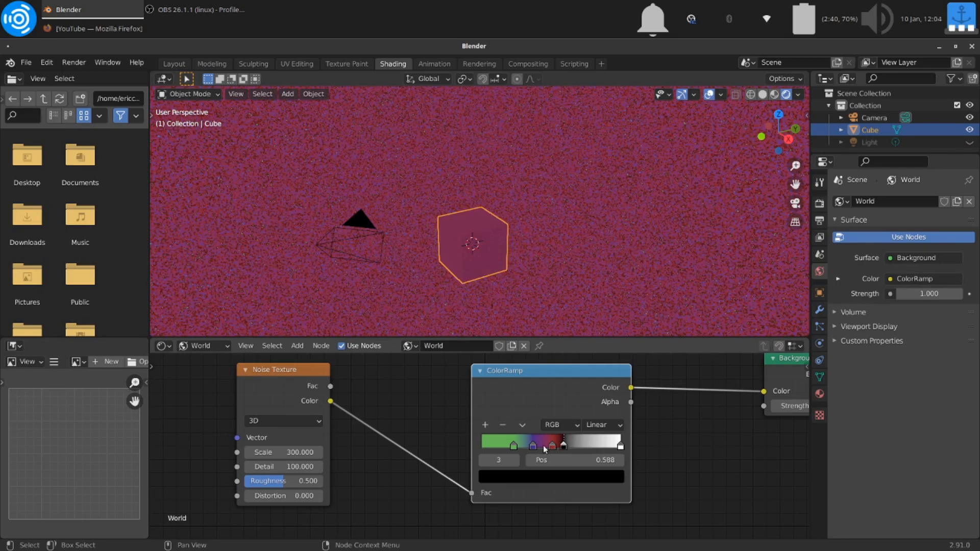
# - Shift the green, violet-blue and red ColorRamp stops toward the ramp's start so they sit close together
pyautogui.click(514, 446)
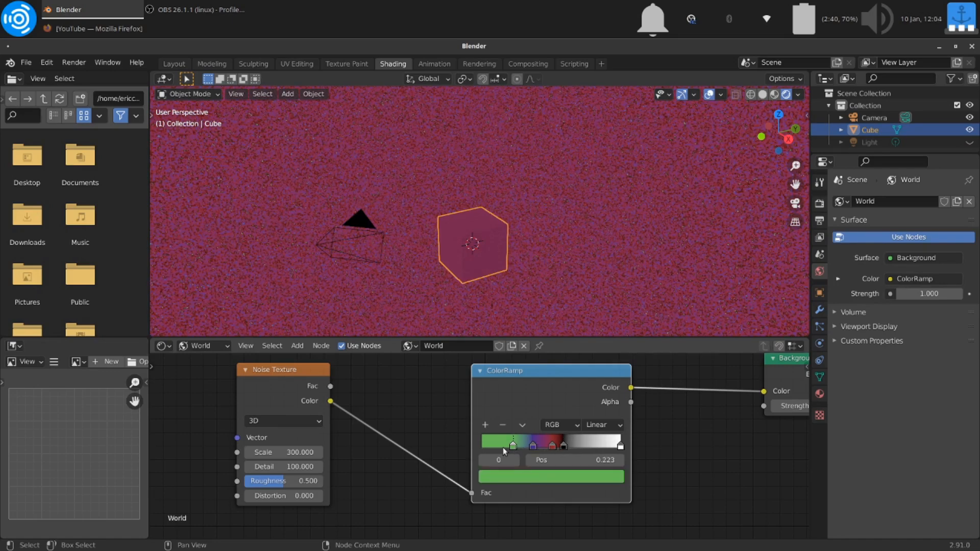
pyautogui.click(503, 449)
pyautogui.moveTo(534, 446); pyautogui.dragTo(528, 447)
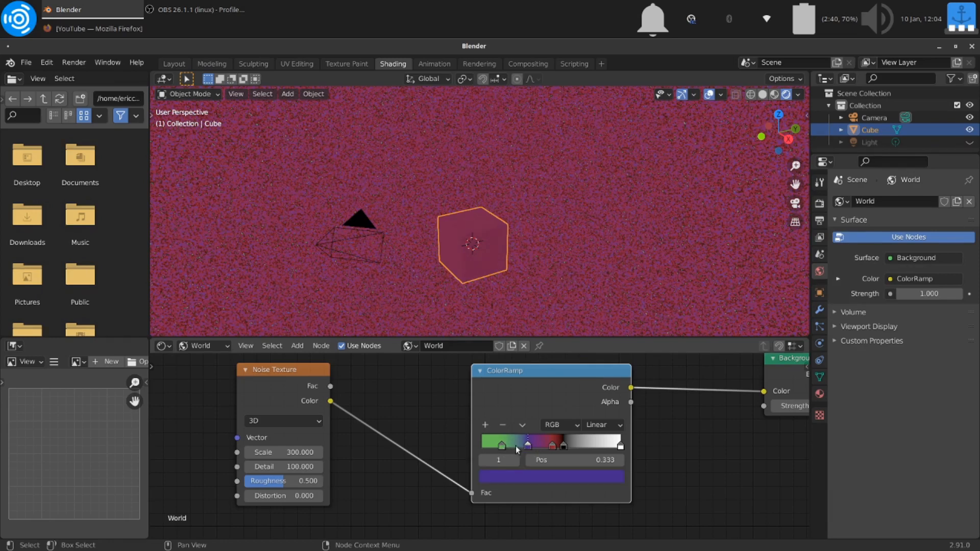
pyautogui.click(515, 445)
pyautogui.click(552, 446)
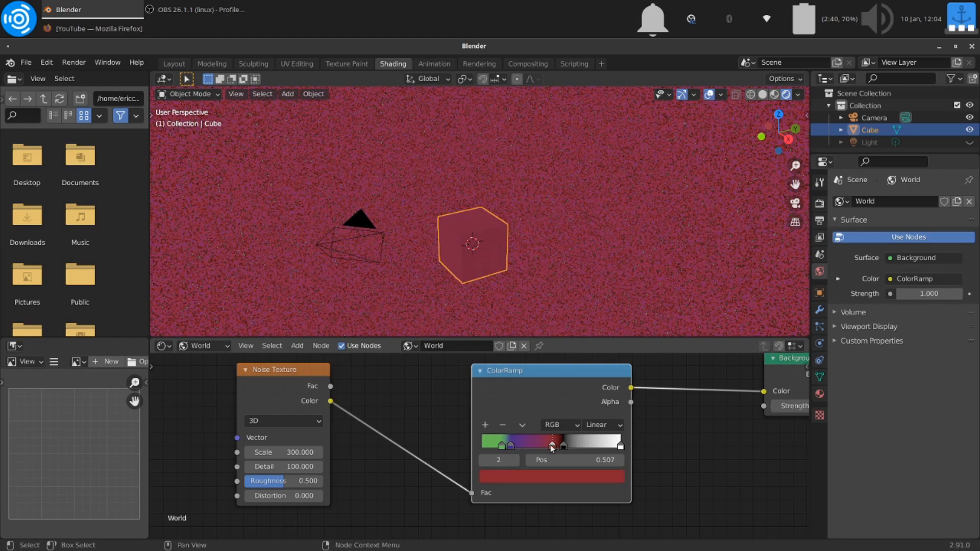
pyautogui.click(531, 446)
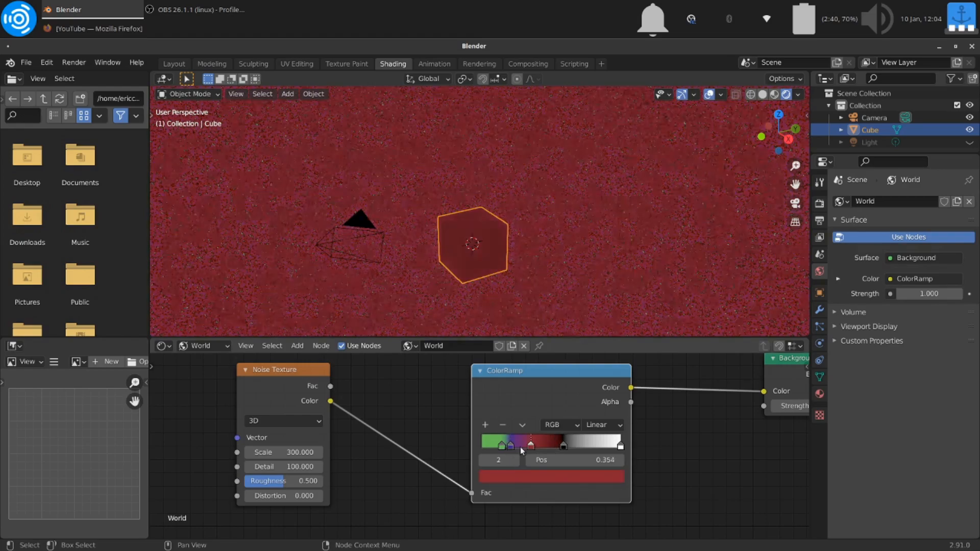
pyautogui.moveTo(520, 447); pyautogui.dragTo(516, 449)
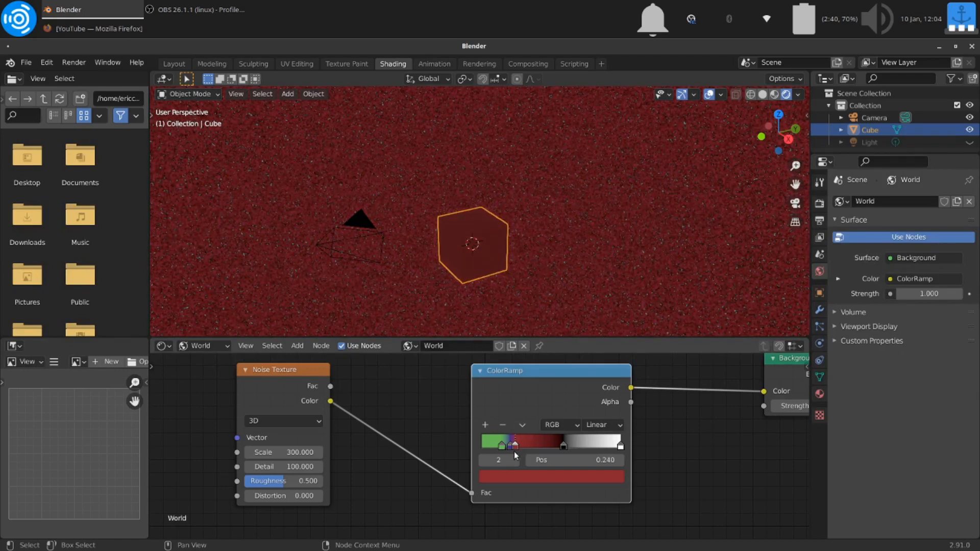
# - Move the ColorRamp's black stop to position 0.500 and its white stop to position 0.565
pyautogui.click(562, 446)
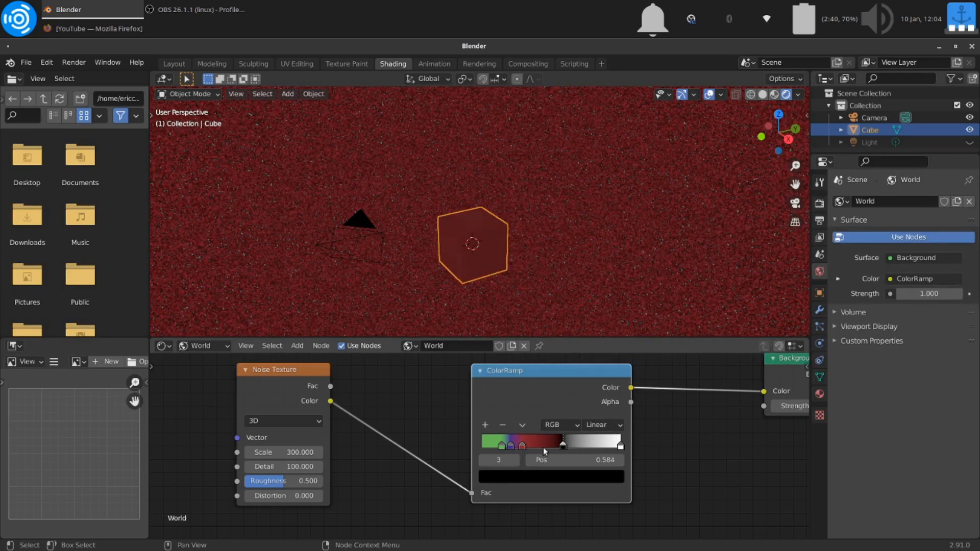
pyautogui.moveTo(543, 447); pyautogui.dragTo(567, 448)
pyautogui.moveTo(613, 453); pyautogui.dragTo(550, 445)
pyautogui.moveTo(622, 454); pyautogui.dragTo(607, 455)
pyautogui.click(605, 446)
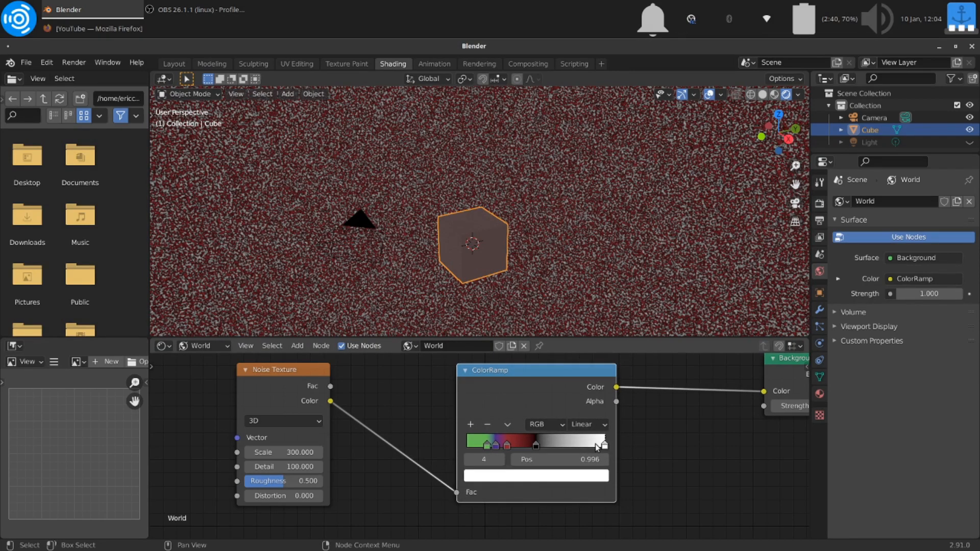
pyautogui.moveTo(593, 444); pyautogui.dragTo(541, 448)
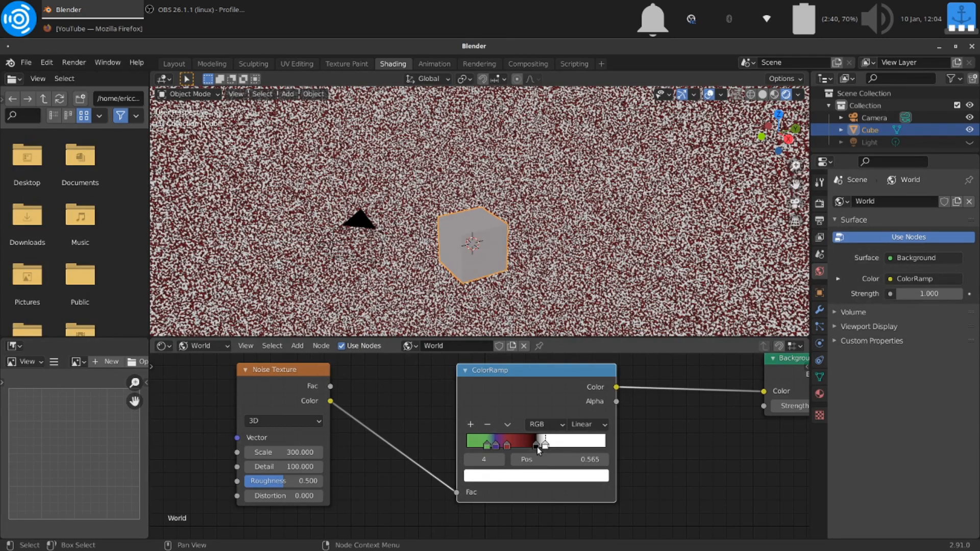
# - Move the ColorRamp's black stop closer to the red stop, to position 0.405
pyautogui.moveTo(537, 446); pyautogui.dragTo(535, 450)
pyautogui.click(532, 445)
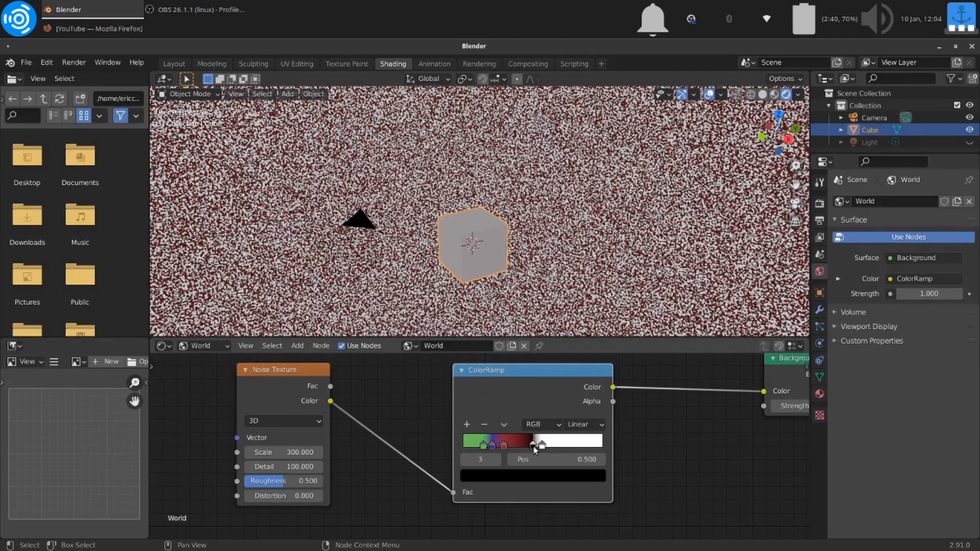
pyautogui.moveTo(527, 445); pyautogui.dragTo(519, 445)
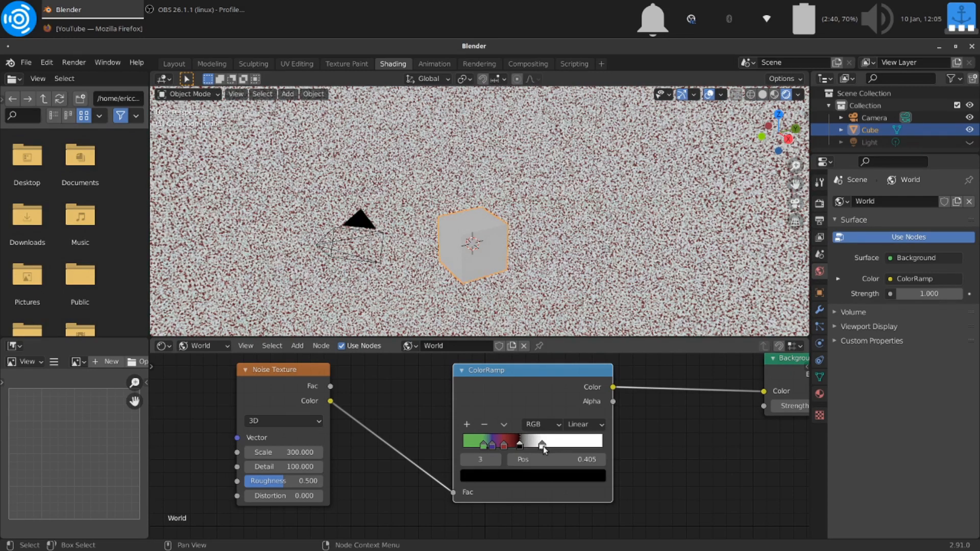
# - Move the ColorRamp's white stop back toward the far end of the ramp
pyautogui.press('g')
pyautogui.click(533, 447)
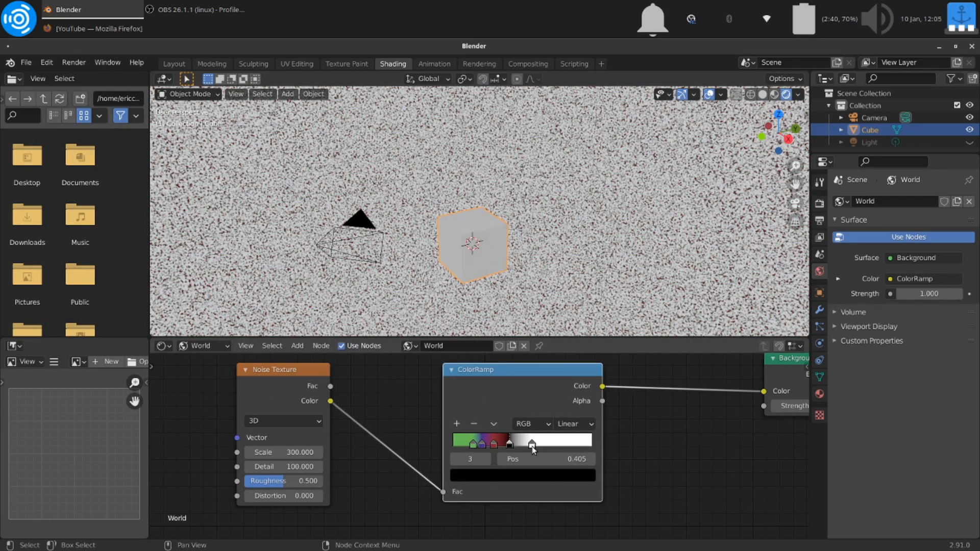
pyautogui.press('g')
pyautogui.click(530, 447)
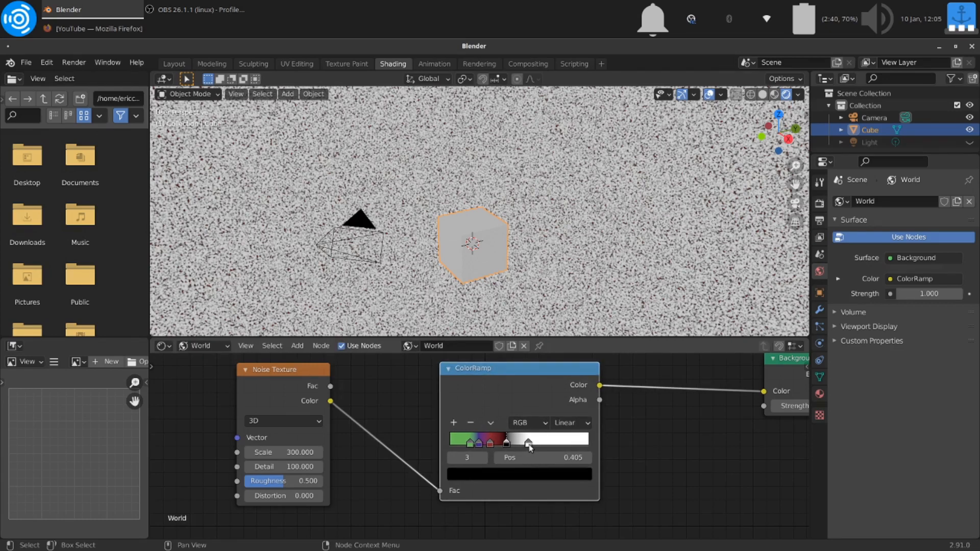
pyautogui.click(528, 444)
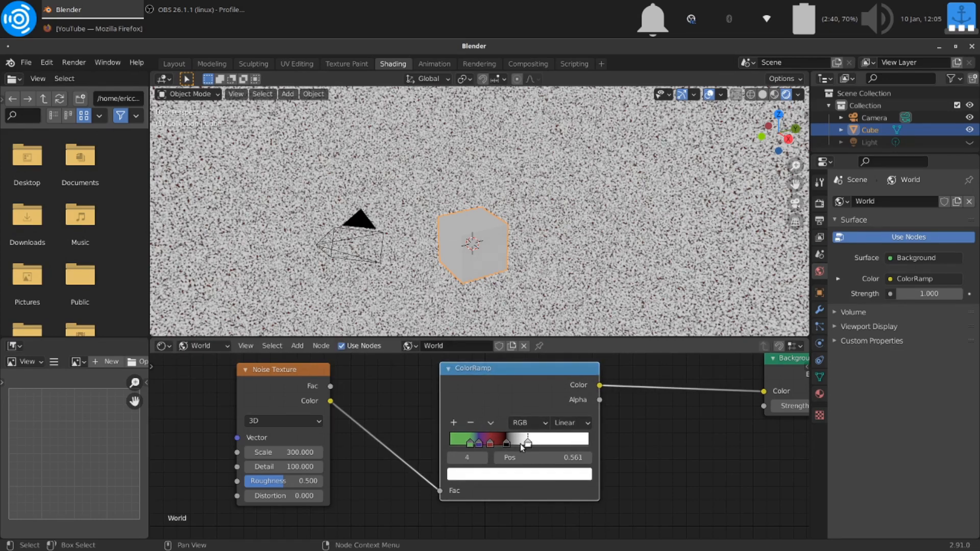
pyautogui.moveTo(521, 446); pyautogui.dragTo(582, 444)
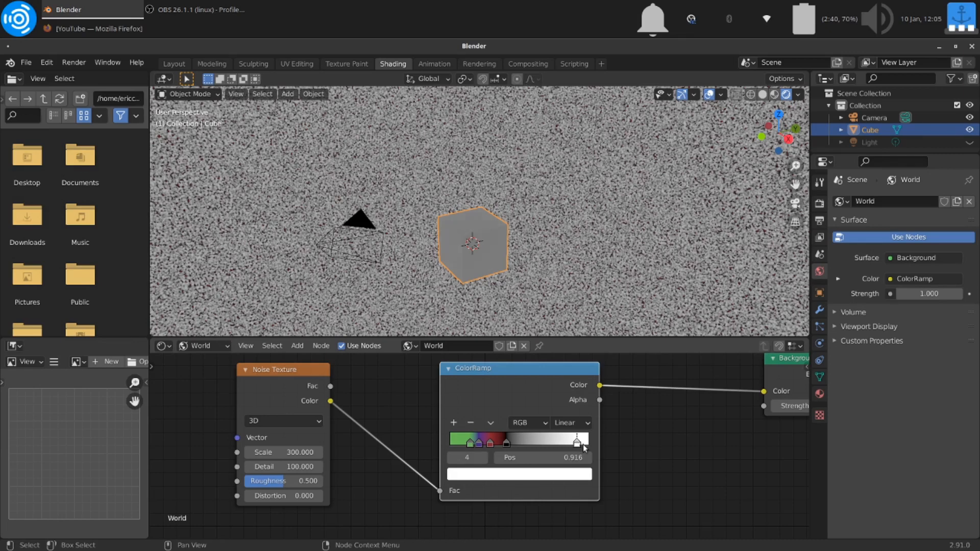
# - Move the black stop close to the white one and bring the red stop just before the black stop
pyautogui.click(507, 443)
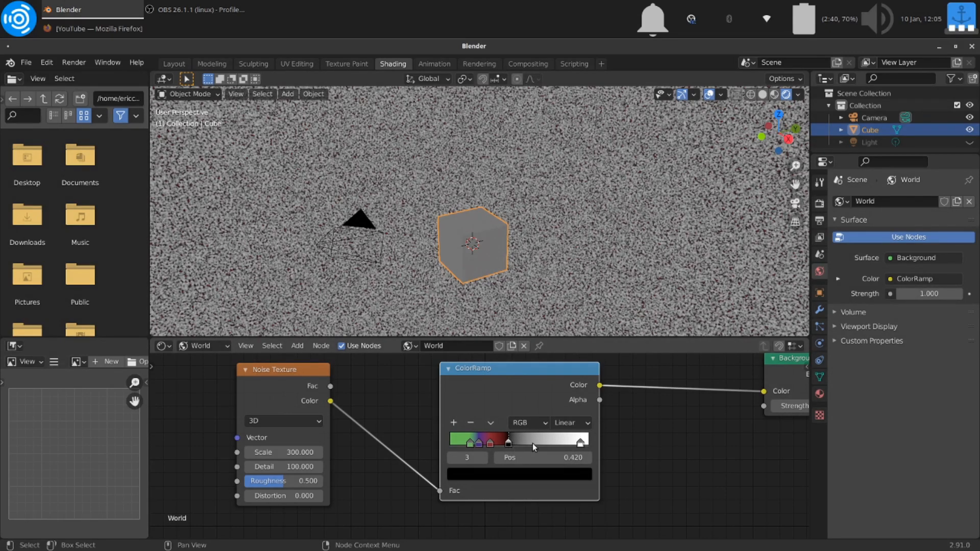
pyautogui.moveTo(532, 443); pyautogui.dragTo(540, 445)
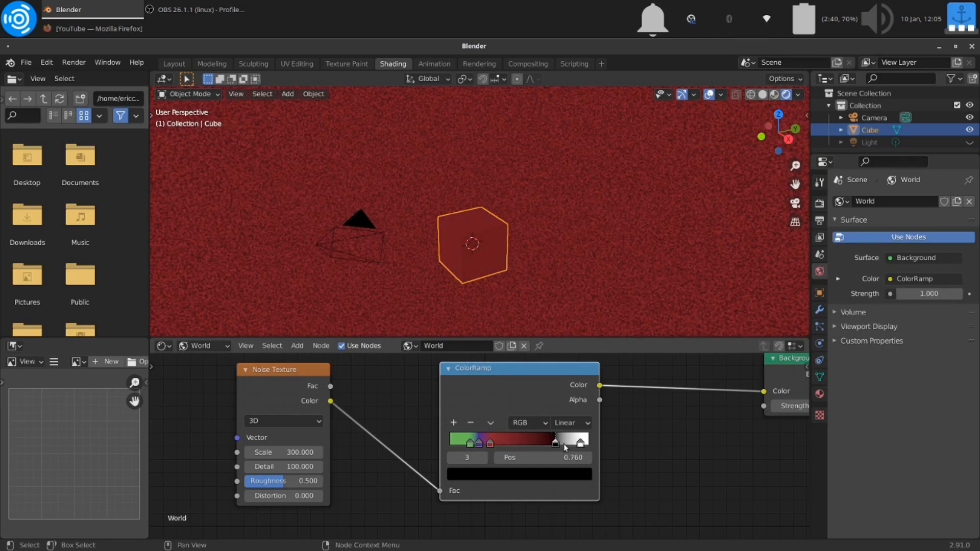
pyautogui.click(490, 442)
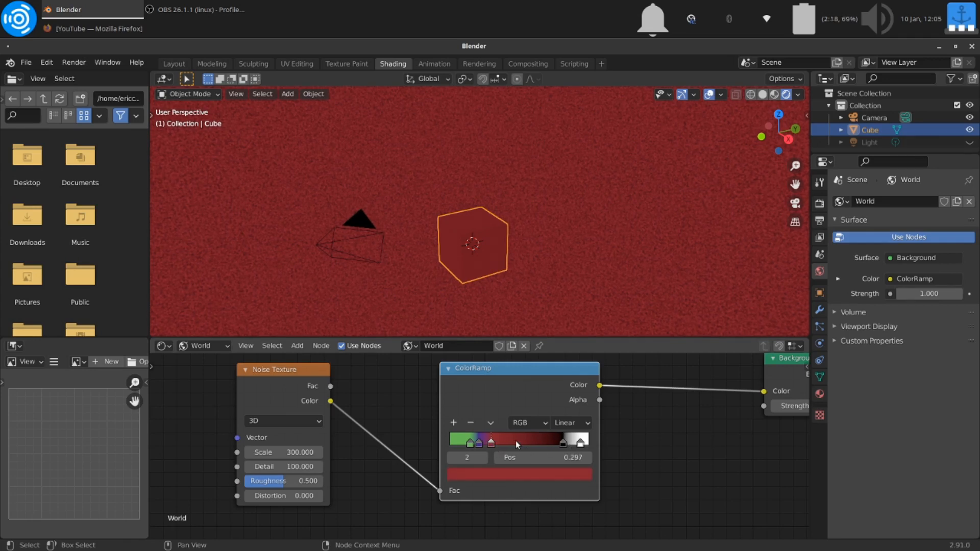
pyautogui.moveTo(515, 440); pyautogui.dragTo(544, 446)
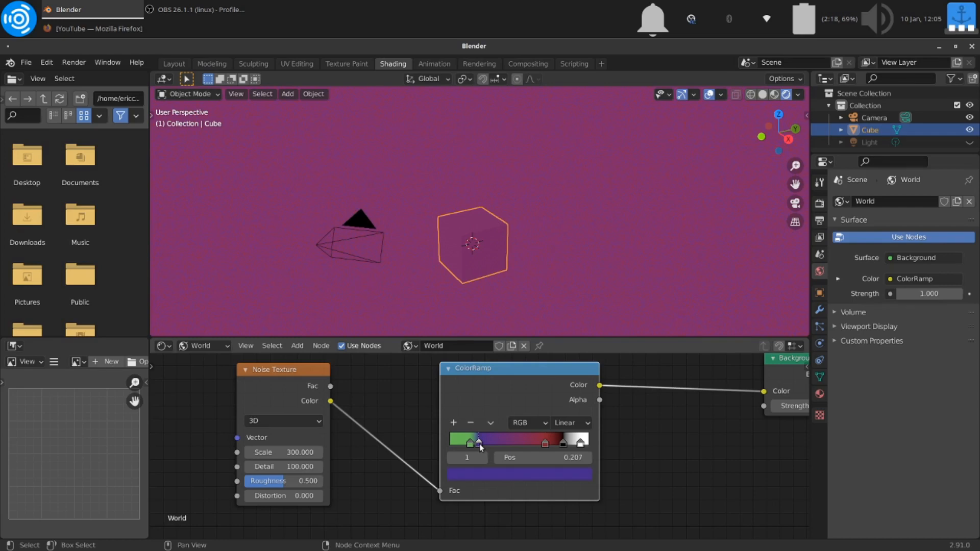
# - Delete the multicolored ColorRamp node and add a new ColorRamp node between the Noise Texture and Background nodes
pyautogui.press('x')
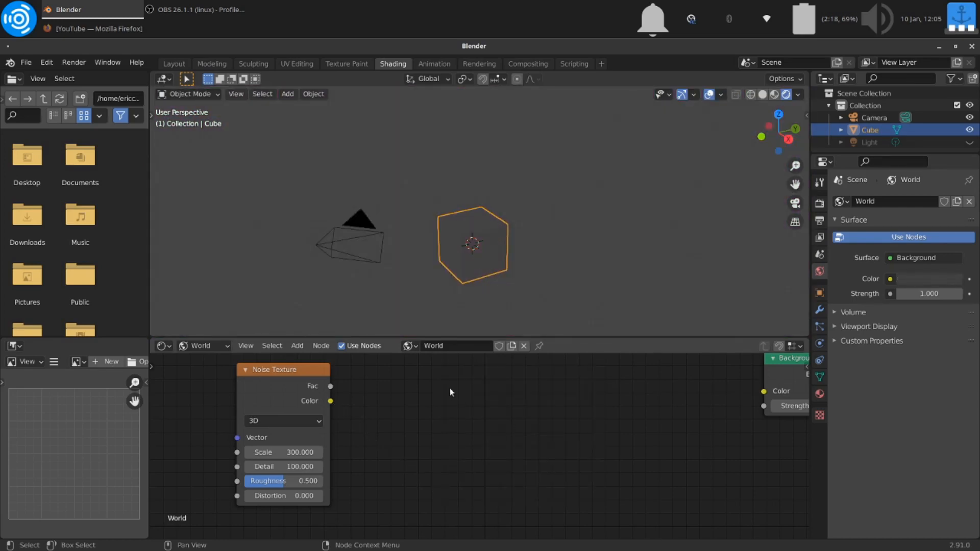
pyautogui.click(297, 346)
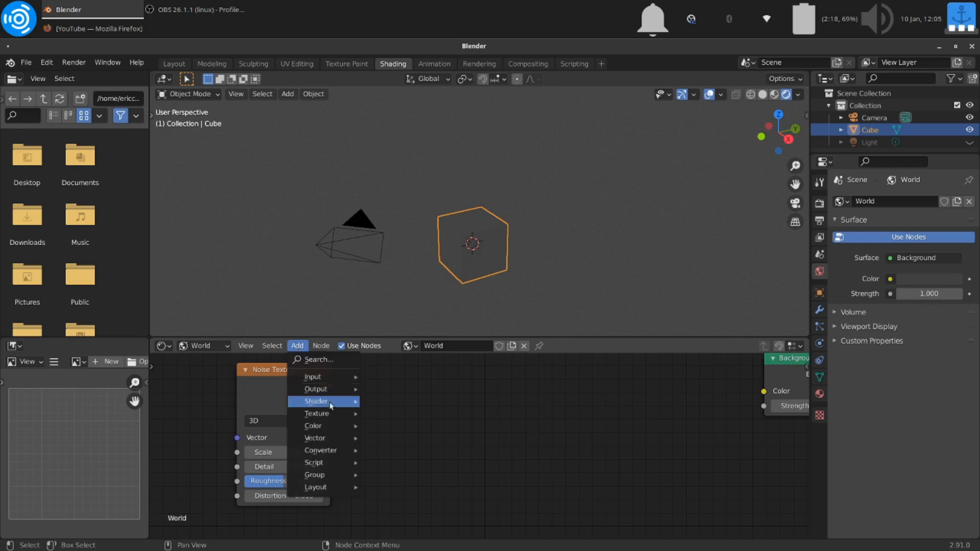
pyautogui.moveTo(337, 454)
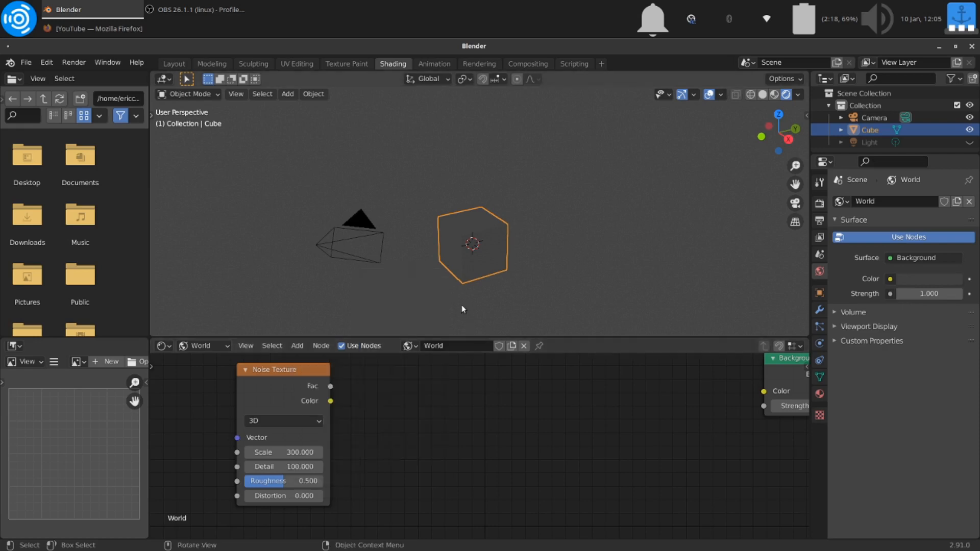
pyautogui.click(296, 347)
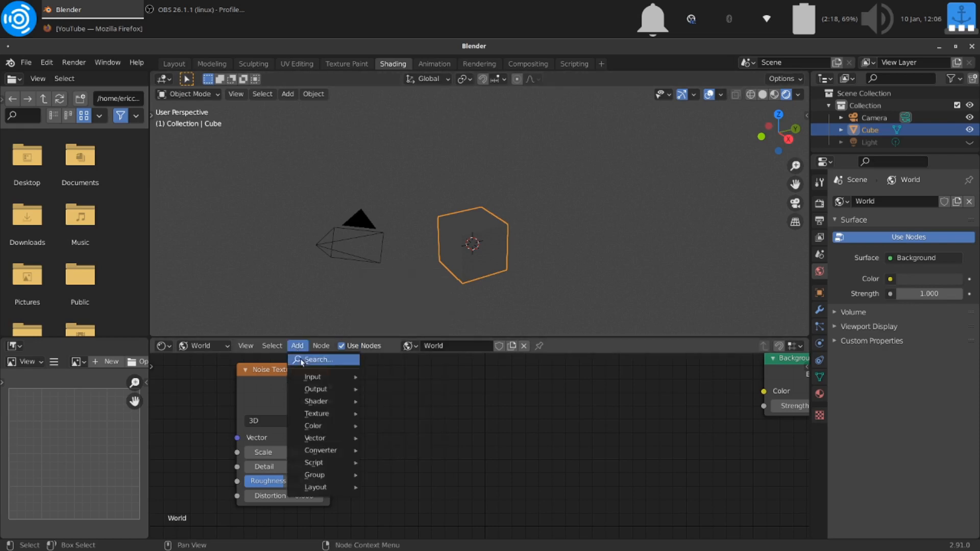
pyautogui.moveTo(323, 403)
pyautogui.moveTo(353, 452)
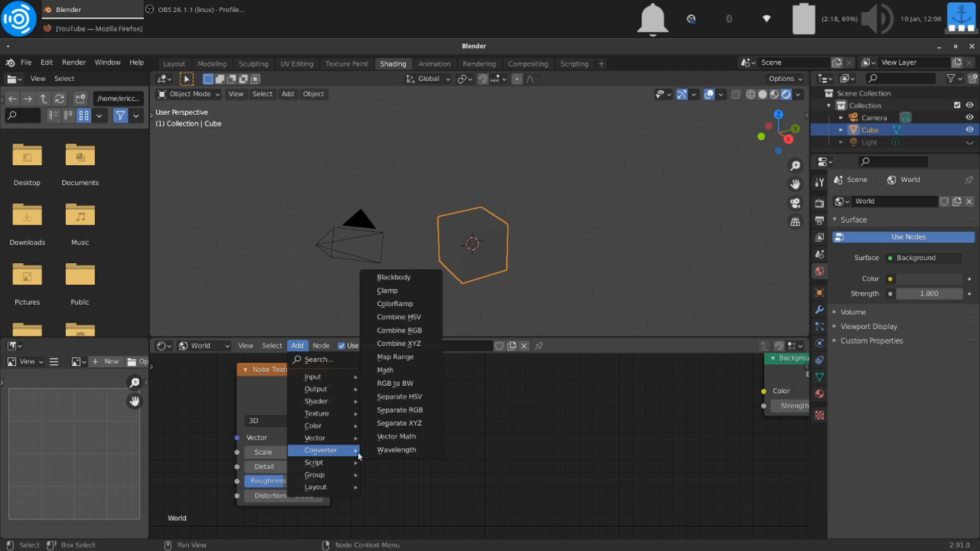
pyautogui.click(404, 305)
pyautogui.click(428, 365)
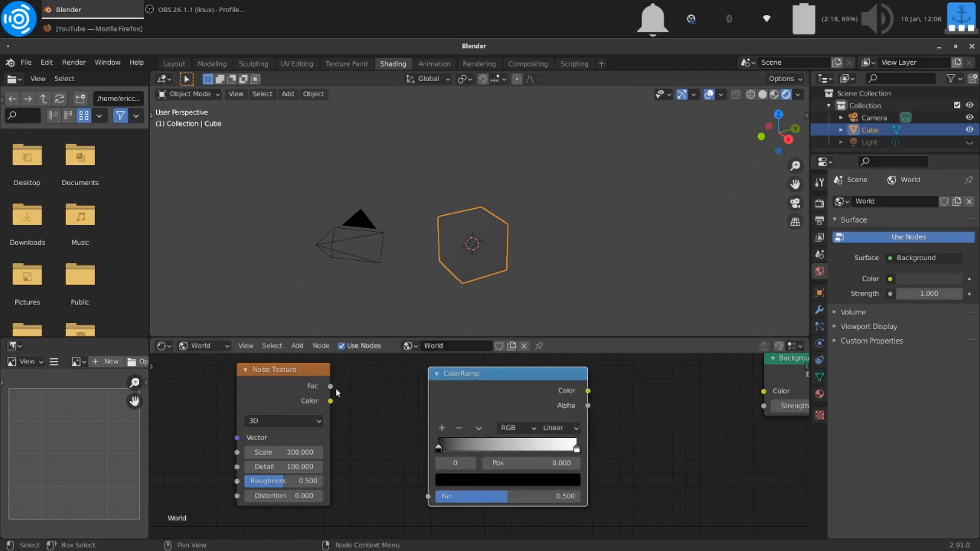
# - Link the Noise Texture's Color output to the ColorRamp's Fac input, and the ColorRamp's Color output to the Background's Color
pyautogui.moveTo(330, 387); pyautogui.dragTo(428, 496)
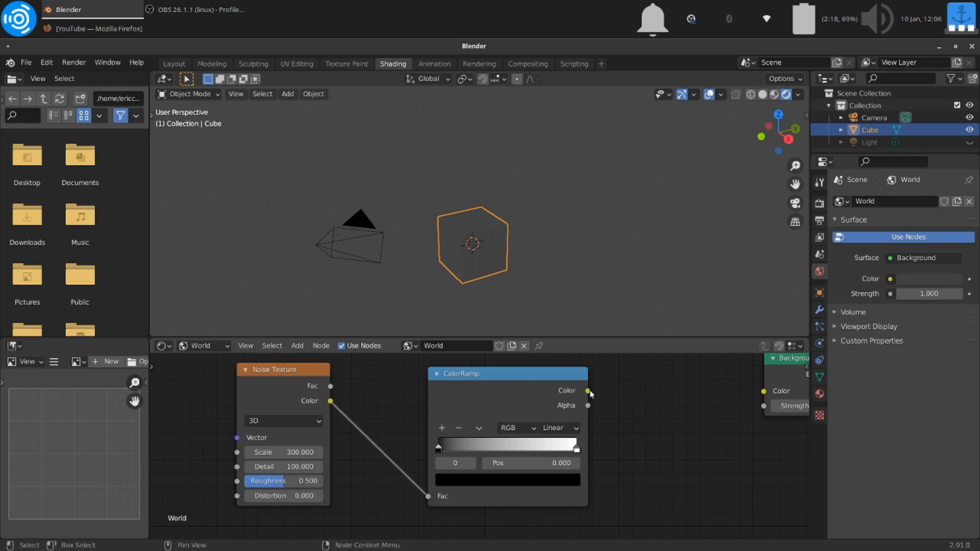
pyautogui.moveTo(587, 391); pyautogui.dragTo(764, 392)
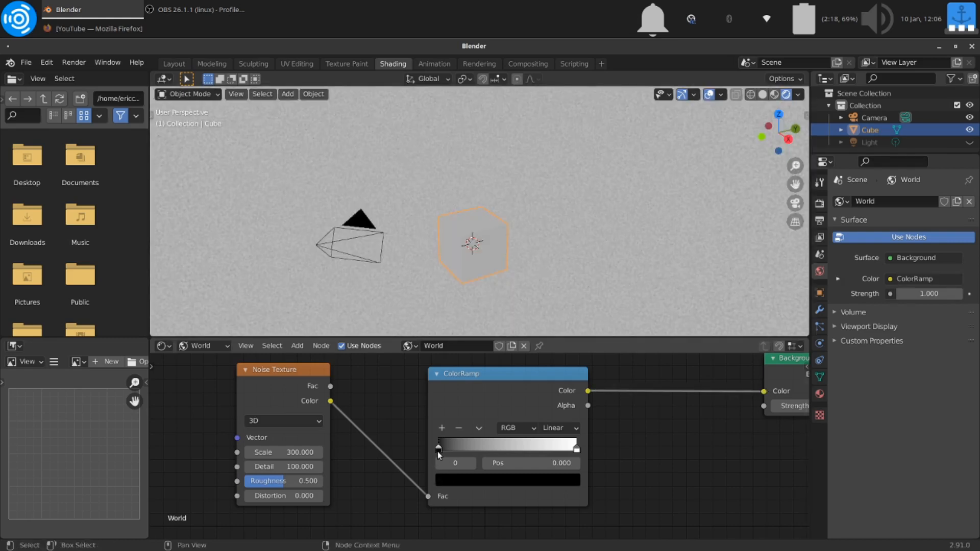
# - Move the new ColorRamp's black stop to position 0.550
pyautogui.moveTo(471, 448); pyautogui.dragTo(547, 451)
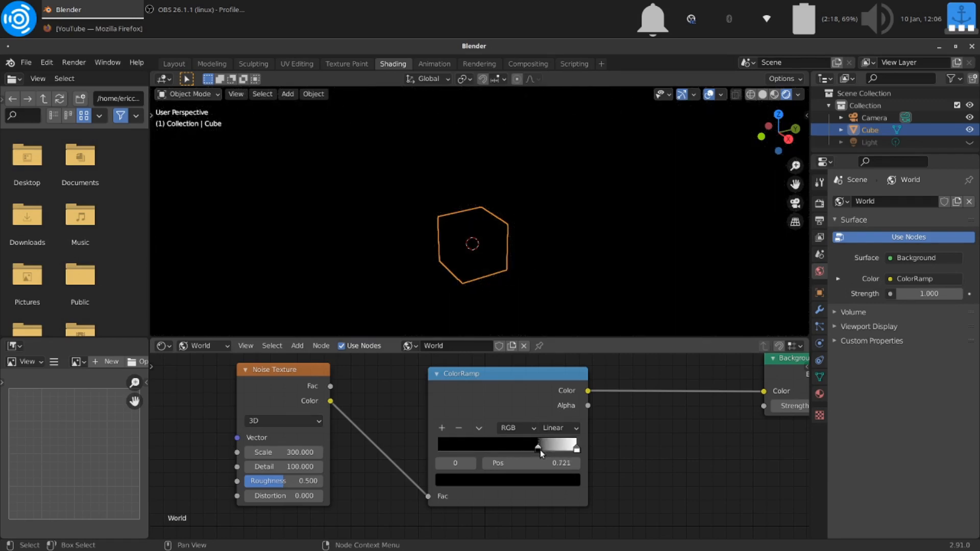
pyautogui.moveTo(534, 453); pyautogui.dragTo(516, 452)
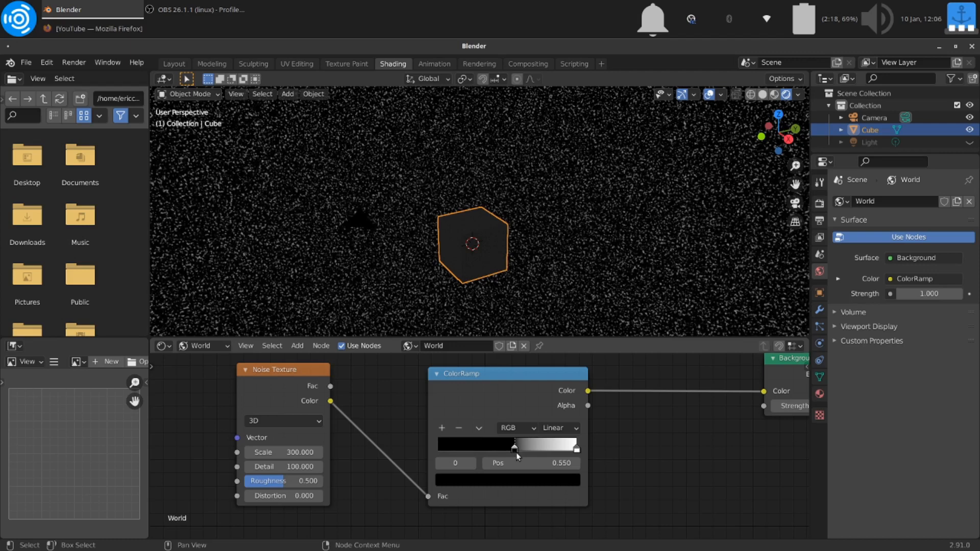
# - Nudge the ColorRamp node slightly and move its black stop to position 0.634
pyautogui.press('g')
pyautogui.click(519, 453)
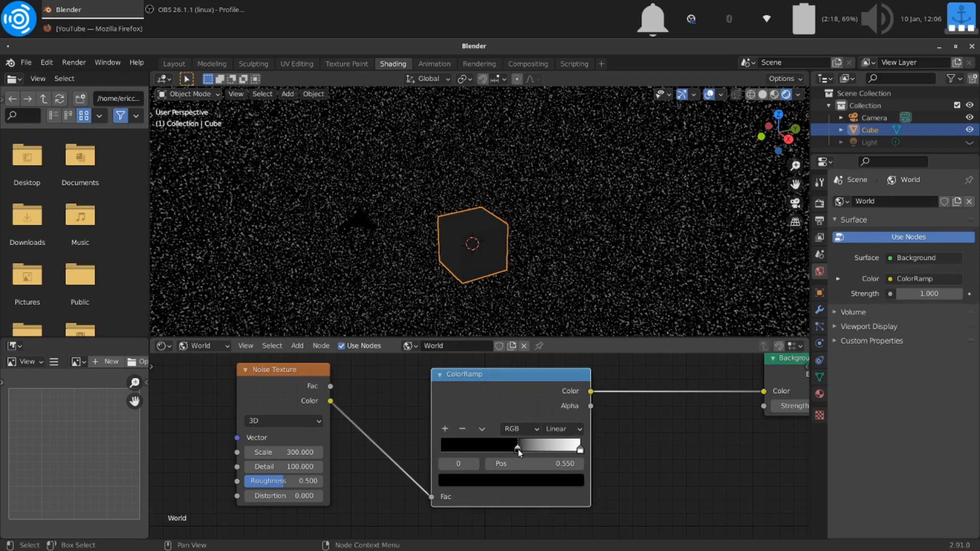
pyautogui.moveTo(519, 449); pyautogui.dragTo(527, 452)
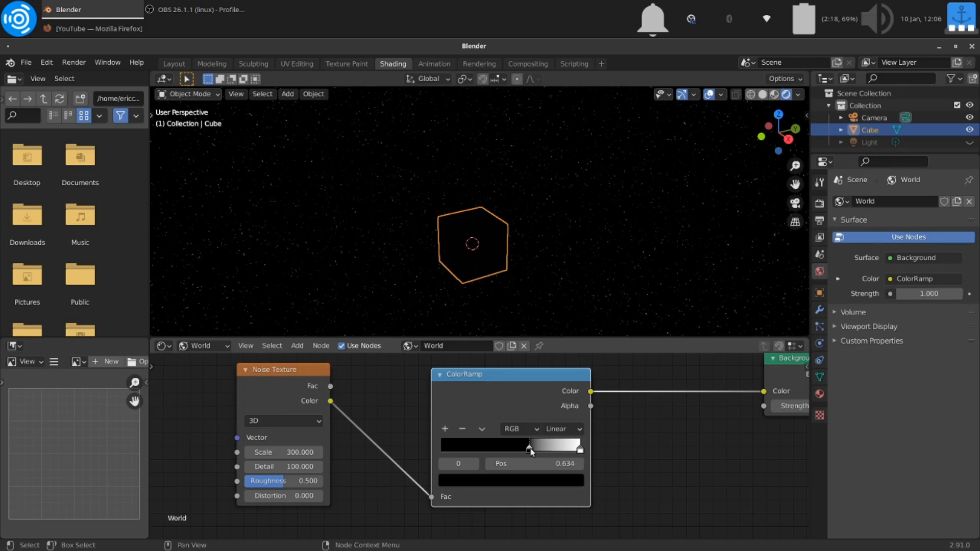
# - Add a green stop between the ColorRamp's black and white stops and move it to position 0.664
pyautogui.click(444, 429)
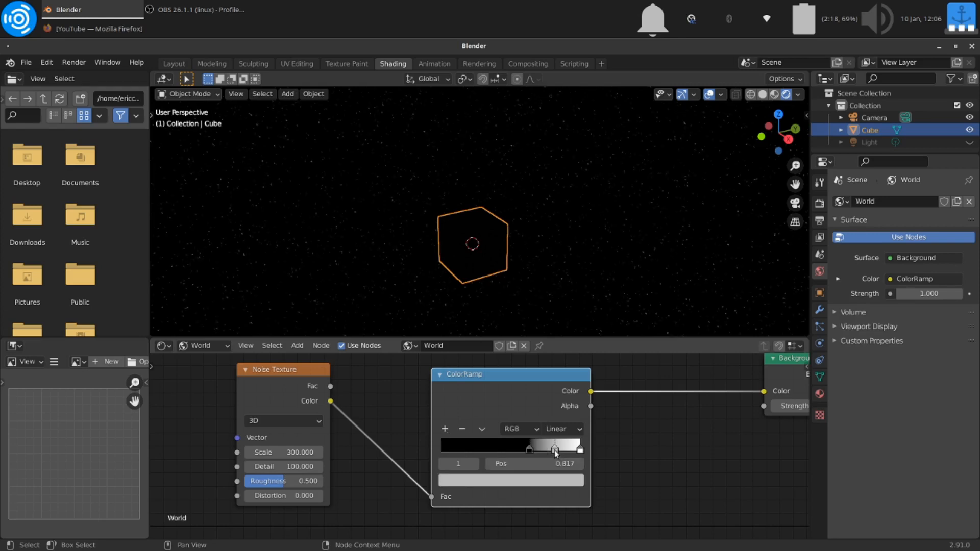
pyautogui.click(531, 480)
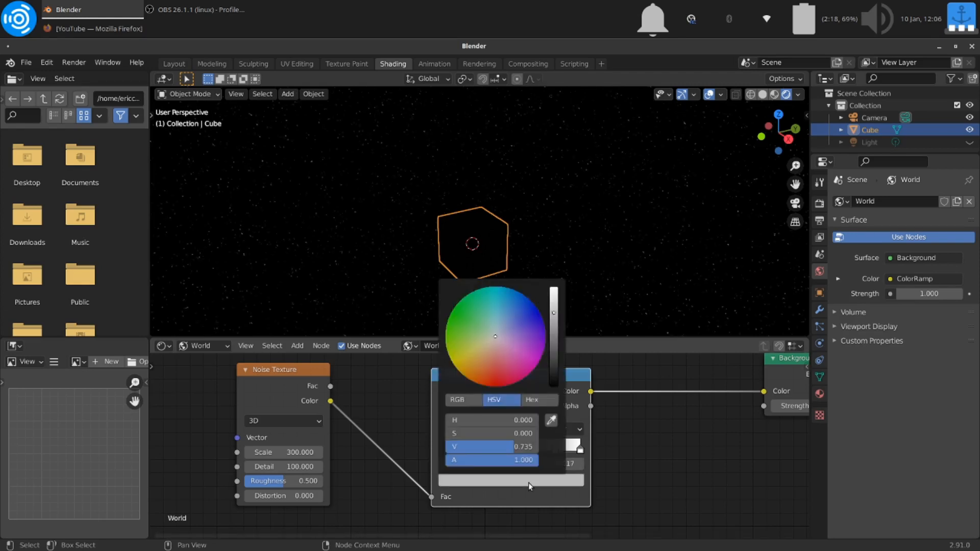
pyautogui.click(466, 332)
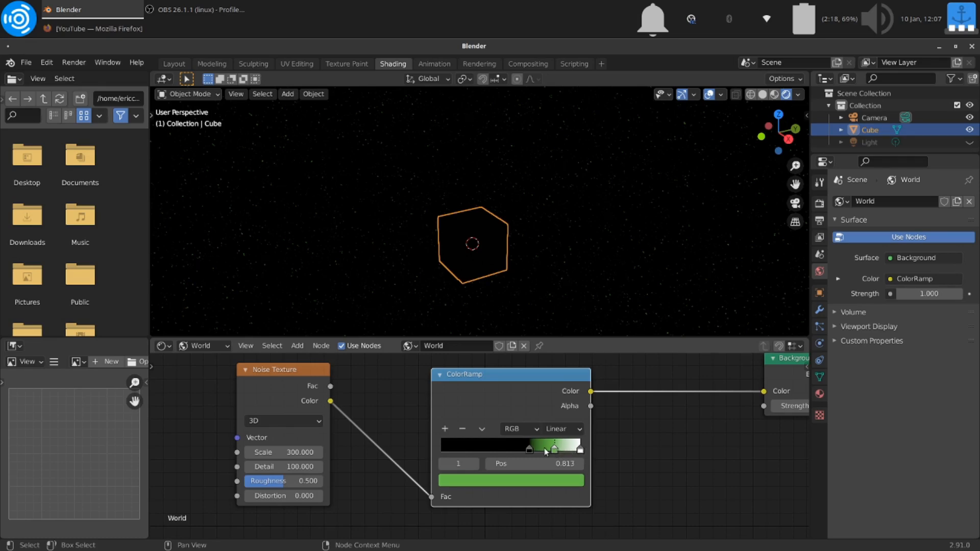
pyautogui.moveTo(545, 452)
pyautogui.mouseDown()
pyautogui.moveTo(500, 450)
pyautogui.moveTo(534, 448)
pyautogui.mouseUp()
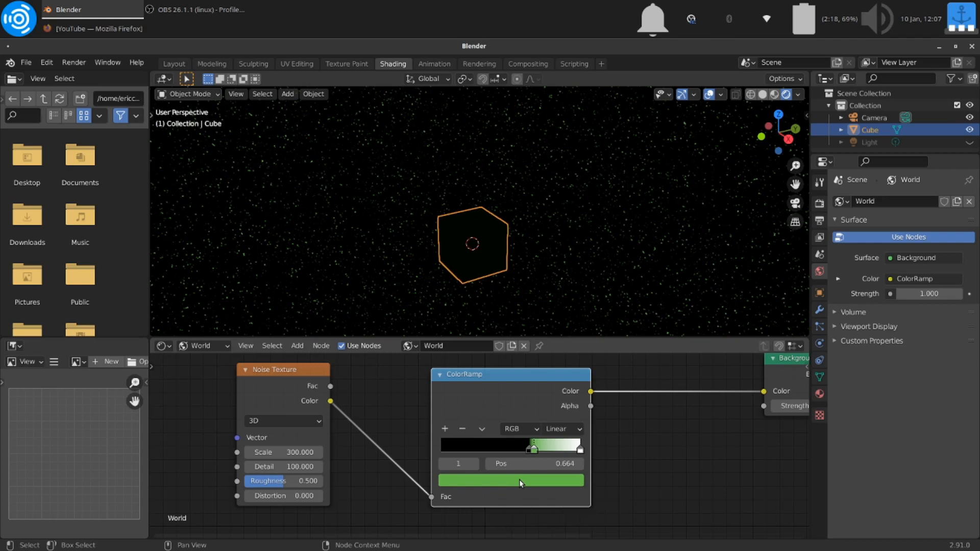
# - Add another ColorRamp stop at 0.649 between the black and green stops and color it dark red
pyautogui.click(519, 480)
pyautogui.click(446, 428)
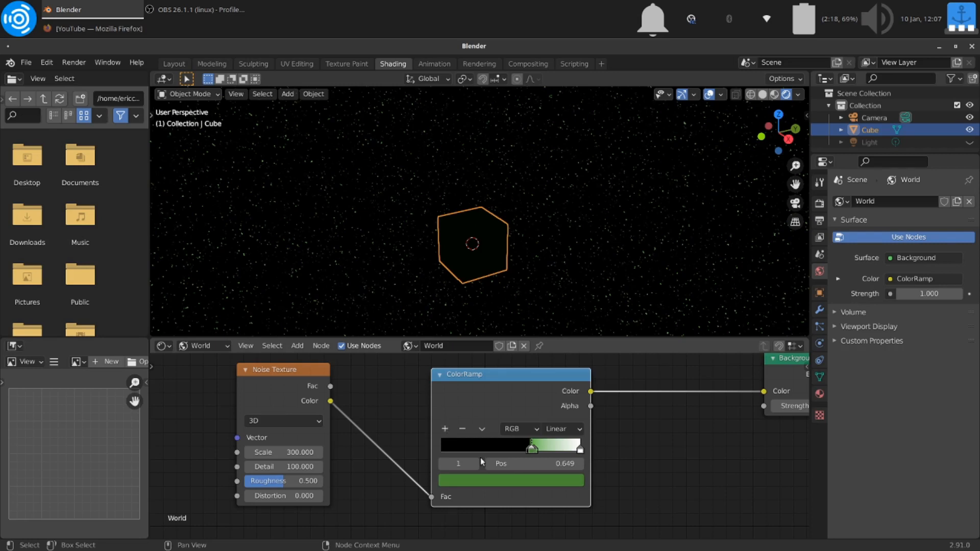
pyautogui.click(485, 478)
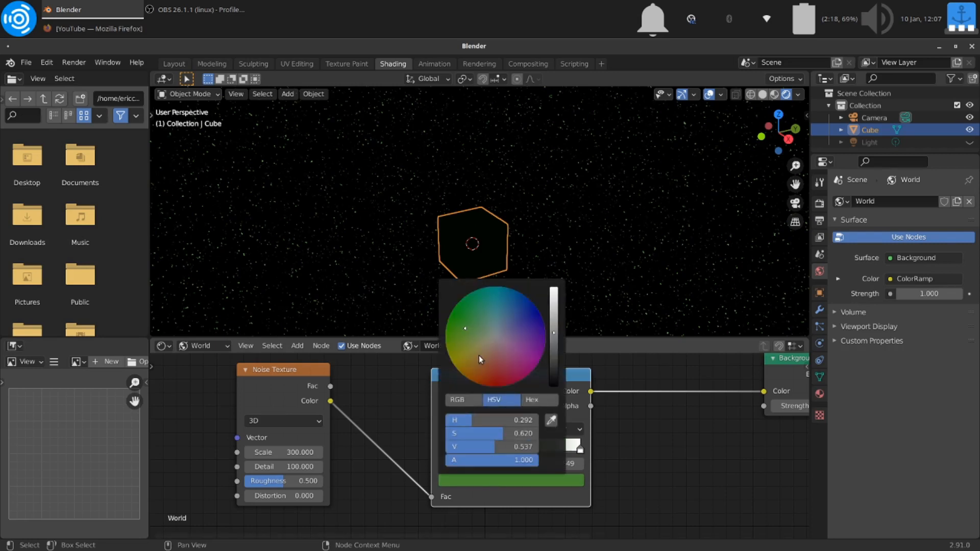
pyautogui.click(503, 377)
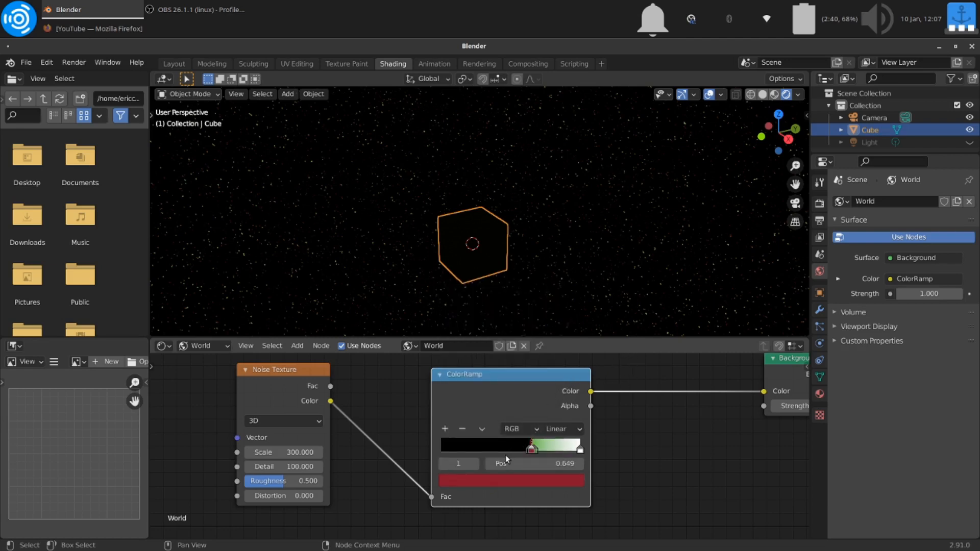
# - Add a ColorRamp stop at 0.641 between the black and red stops and color it dark yellow
pyautogui.click(445, 428)
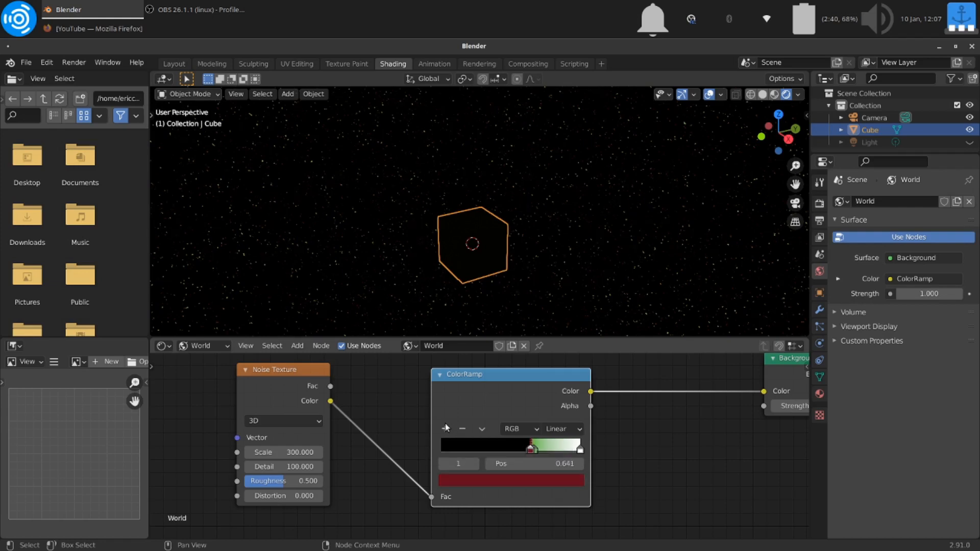
pyautogui.click(510, 480)
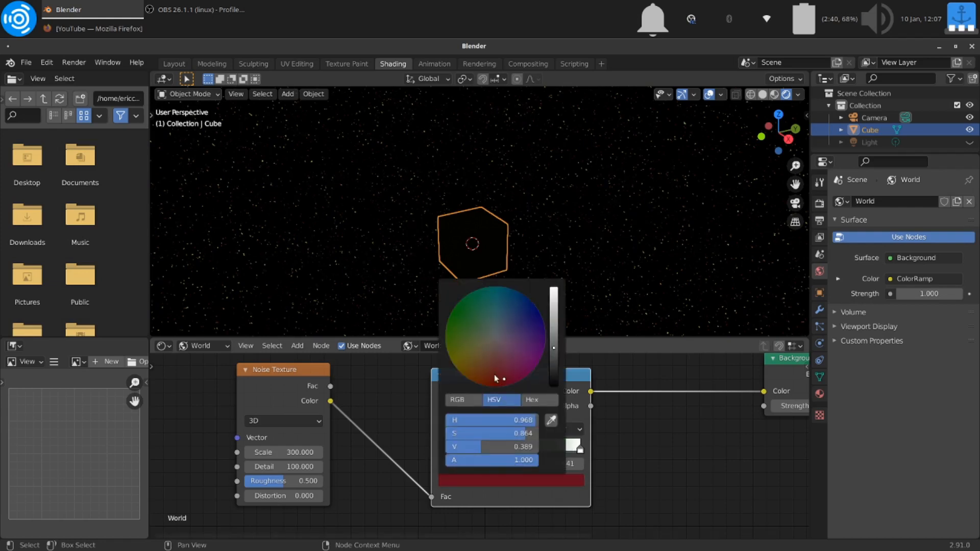
pyautogui.click(473, 359)
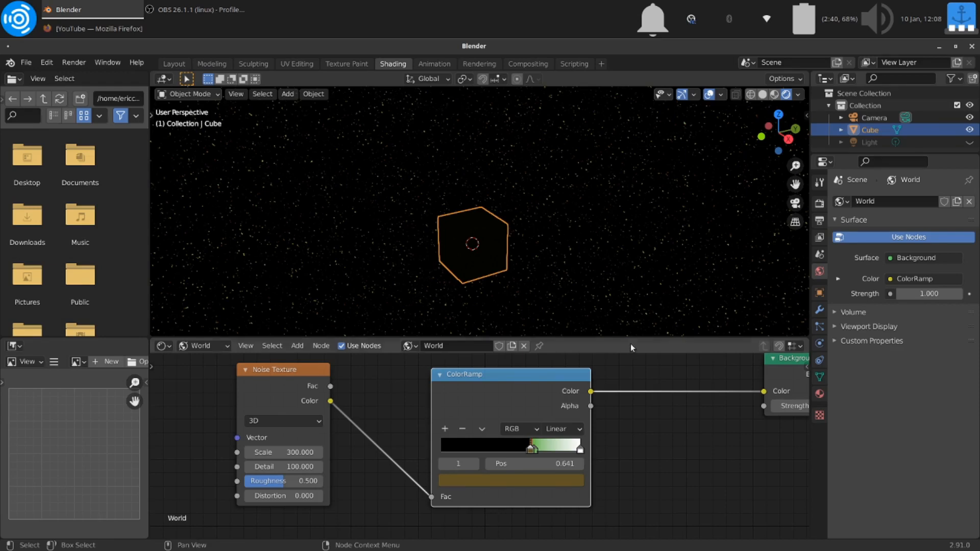
pyautogui.scroll(1, 591, 237)
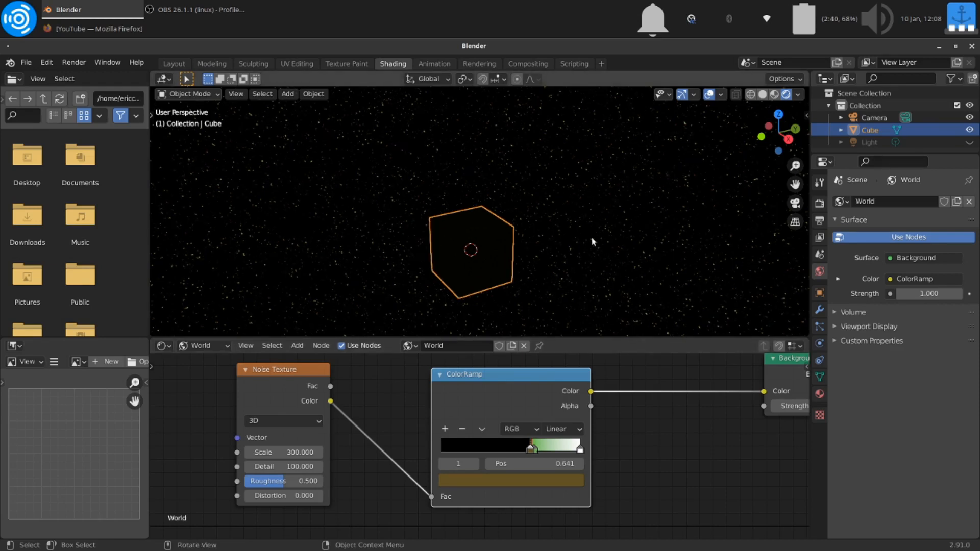
pyautogui.scroll(-1, 592, 238)
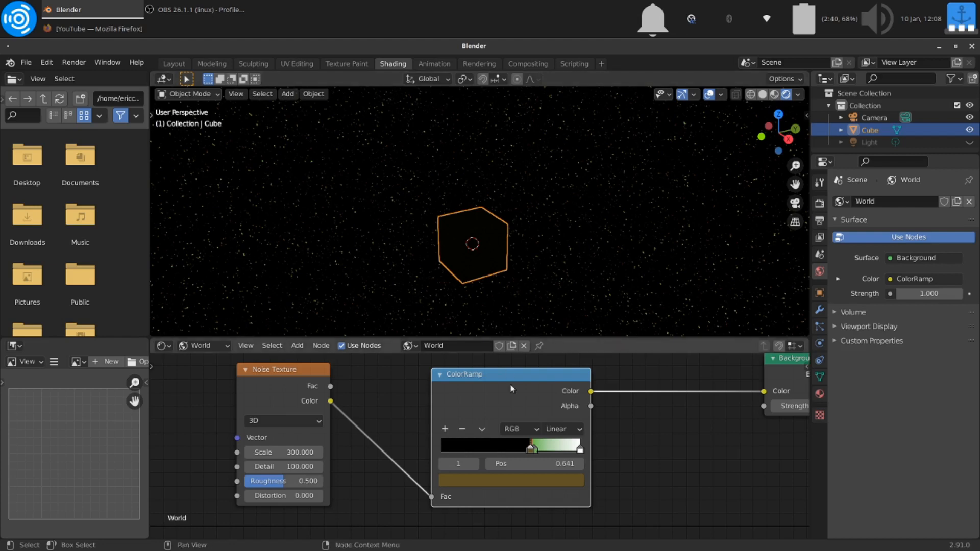
# - Try the black stop beyond the green stop and bring it back to position 0.626
pyautogui.click(529, 449)
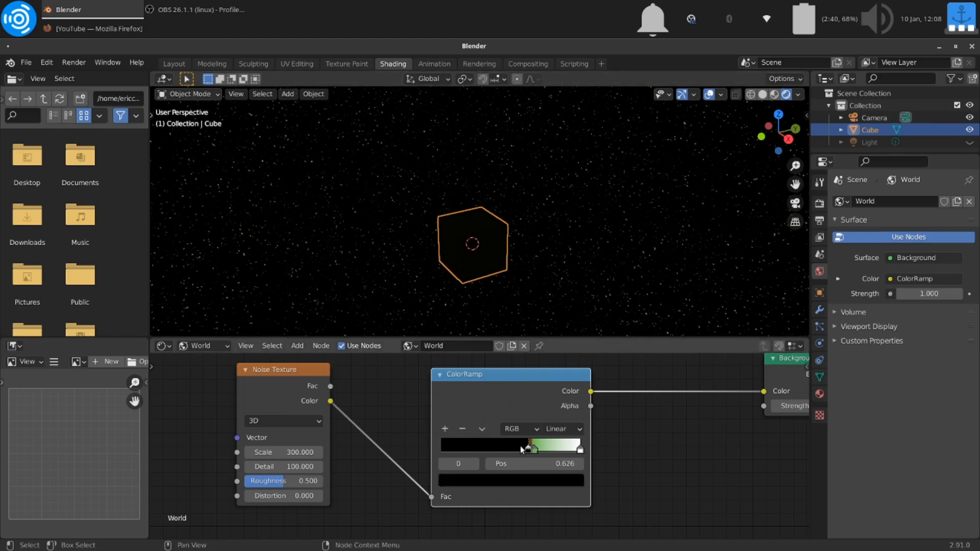
pyautogui.moveTo(521, 449); pyautogui.dragTo(537, 449)
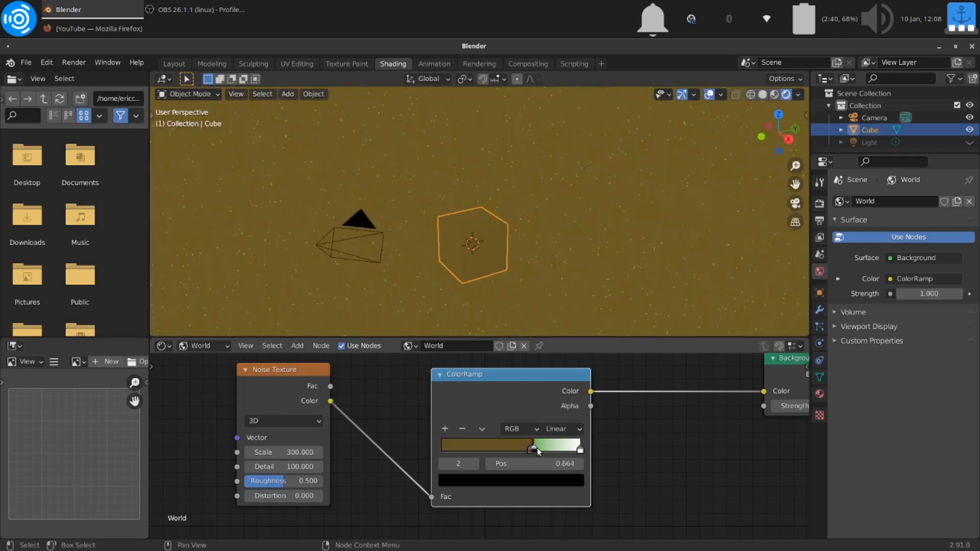
pyautogui.keyDown('ctrl'); pyautogui.click(537, 449); pyautogui.keyUp('ctrl')
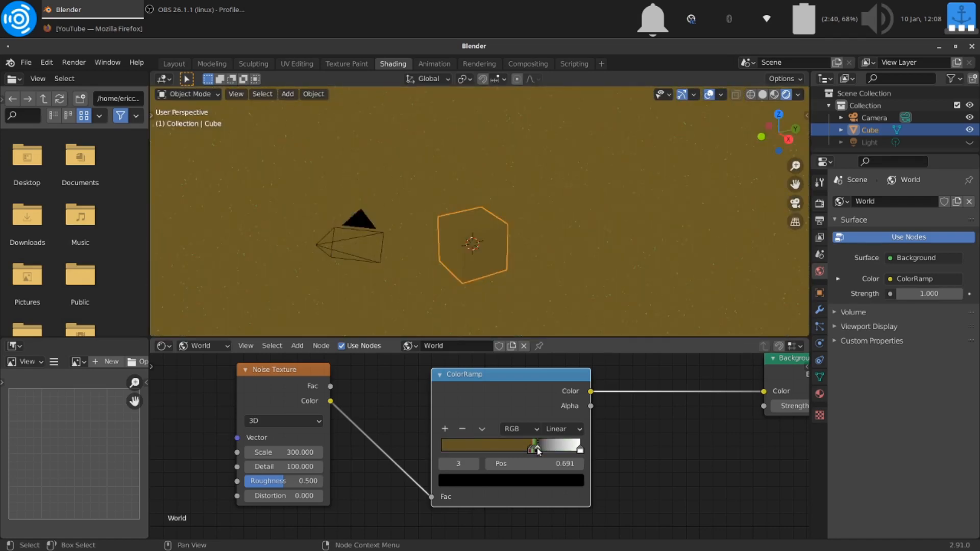
pyautogui.moveTo(538, 451); pyautogui.dragTo(528, 455)
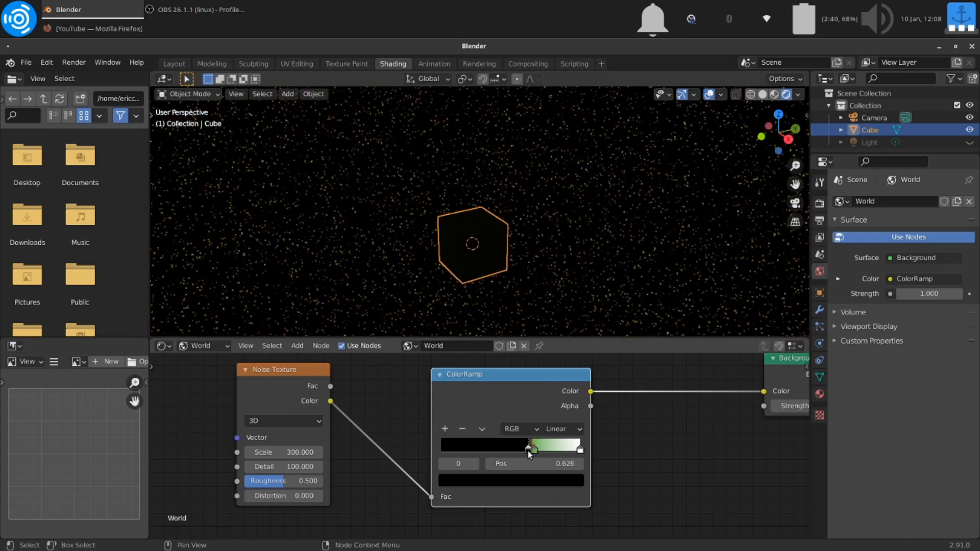
# - Move the ColorRamp's green stop toward the white one, to position 0.733
pyautogui.click(535, 452)
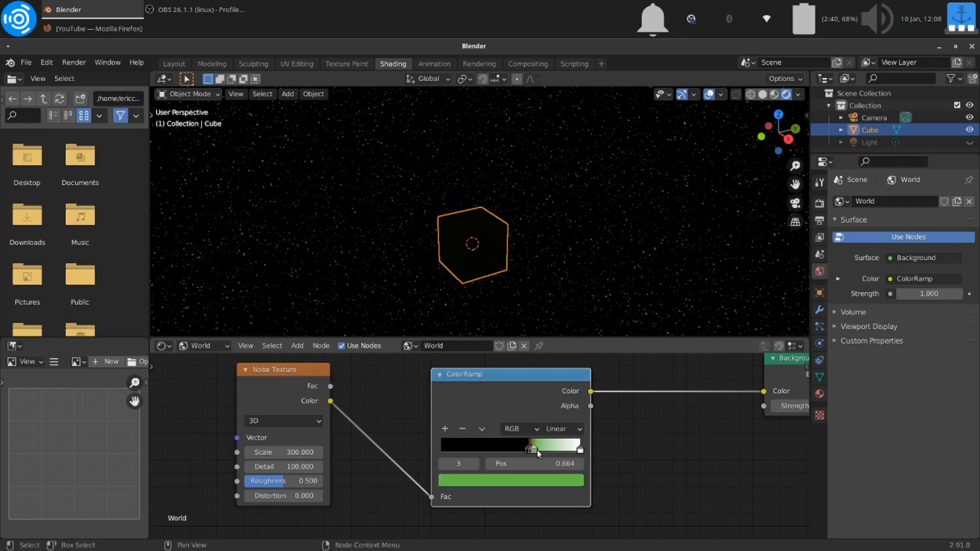
pyautogui.moveTo(537, 449); pyautogui.dragTo(553, 453)
pyautogui.moveTo(548, 452); pyautogui.dragTo(545, 453)
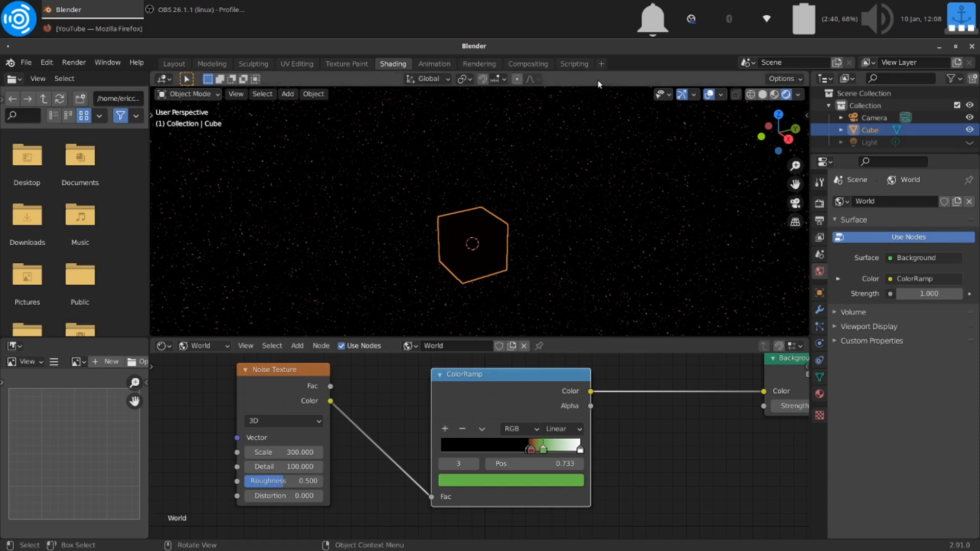
# - Deselect the cube, make the hidden Light visible again, and open its light settings
pyautogui.click(645, 307)
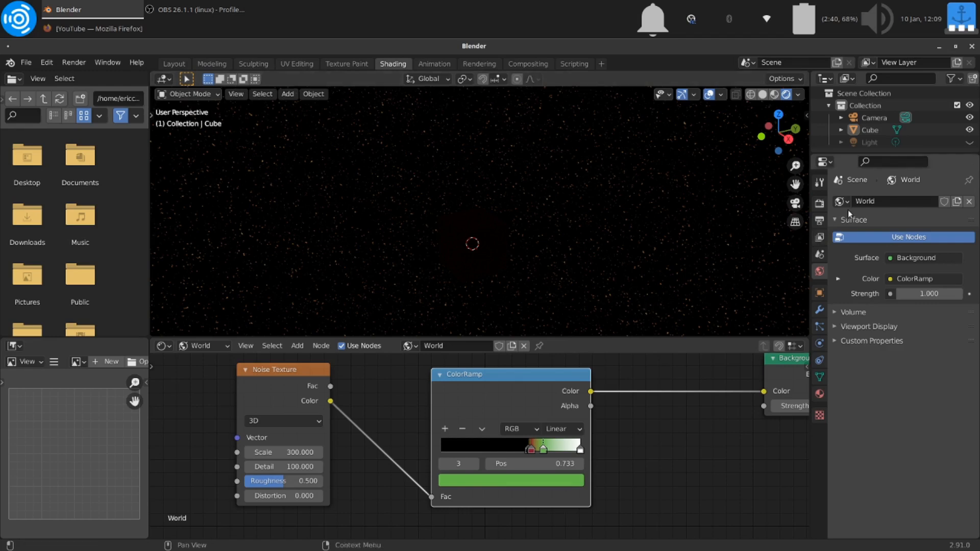
pyautogui.click(969, 143)
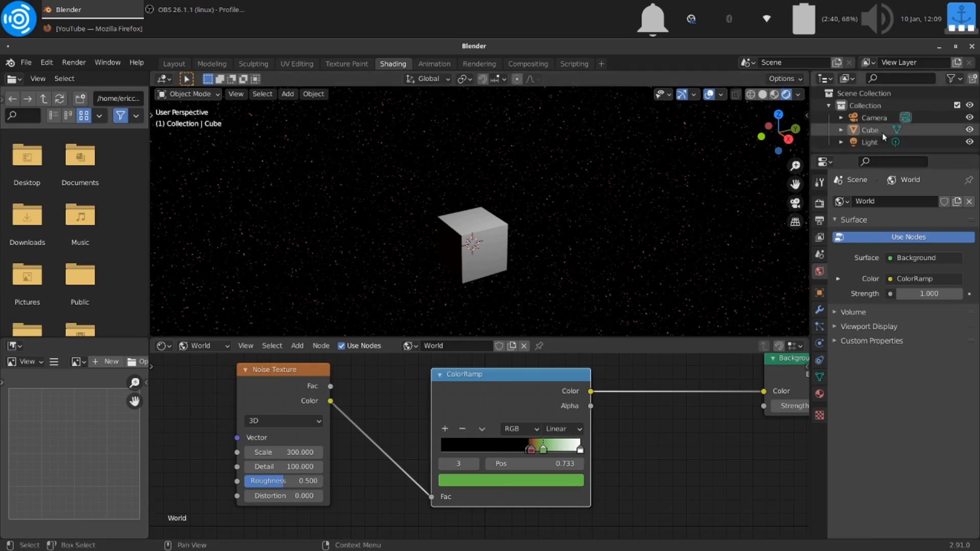
pyautogui.click(870, 142)
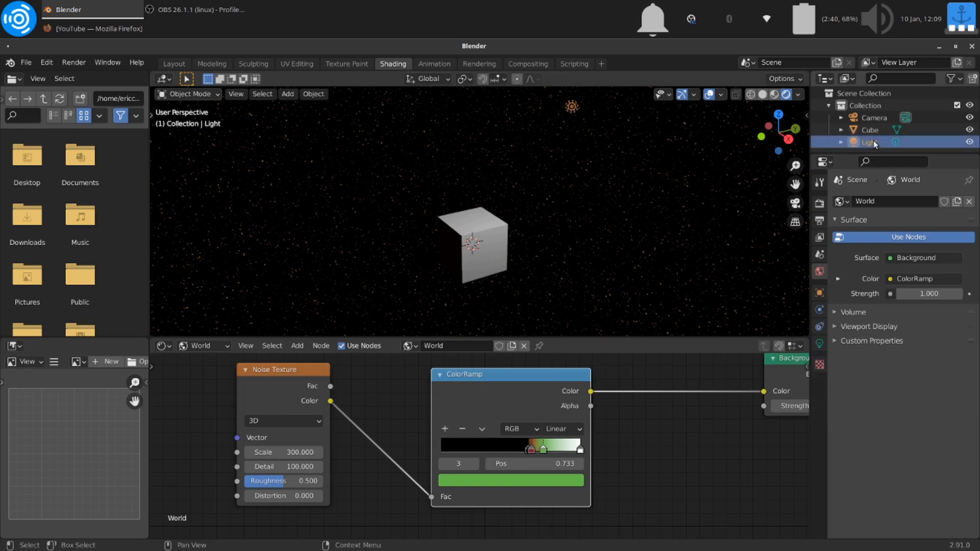
pyautogui.click(817, 346)
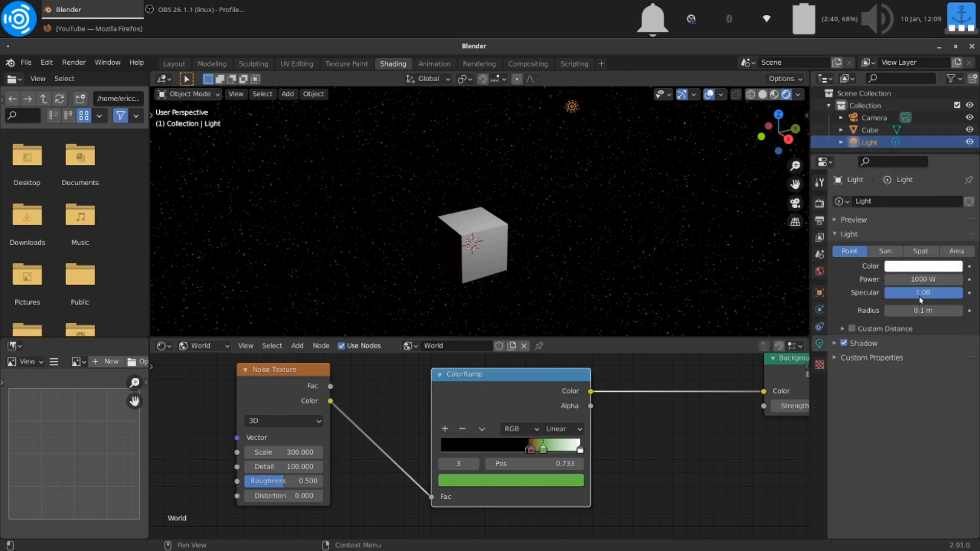
# - Try a power of 10 W on the point light and raise it to 2000 W
pyautogui.click(919, 280)
pyautogui.write('20')
pyautogui.press('Return')
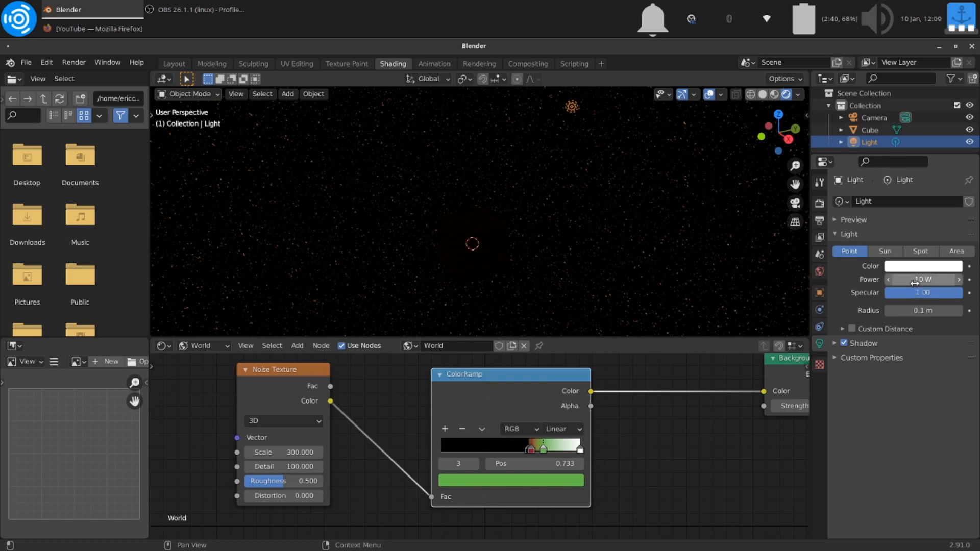
pyautogui.click(915, 282)
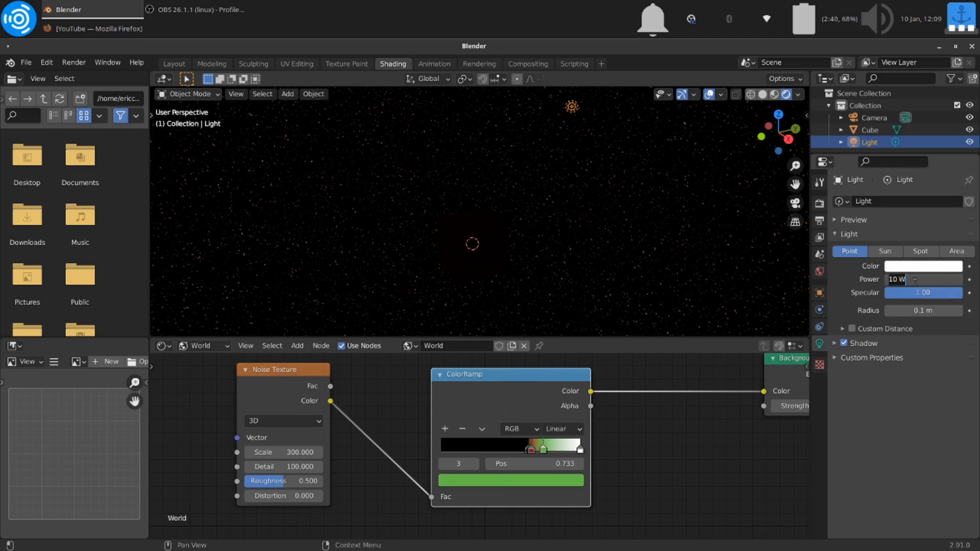
pyautogui.write('2000')
pyautogui.press('Return')
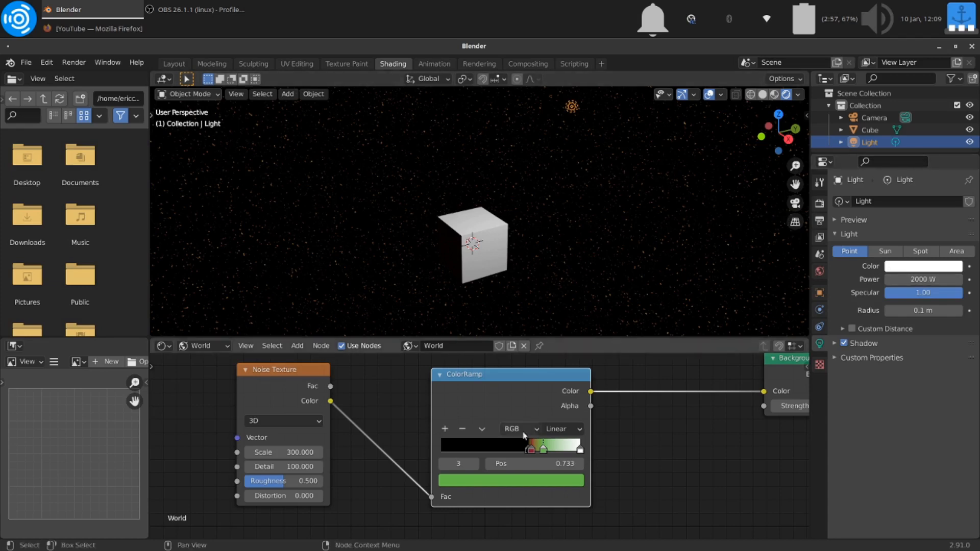
# - Set the point light's power to 3000 W and move it above and beside the cube to light its top and one side face
pyautogui.click(442, 429)
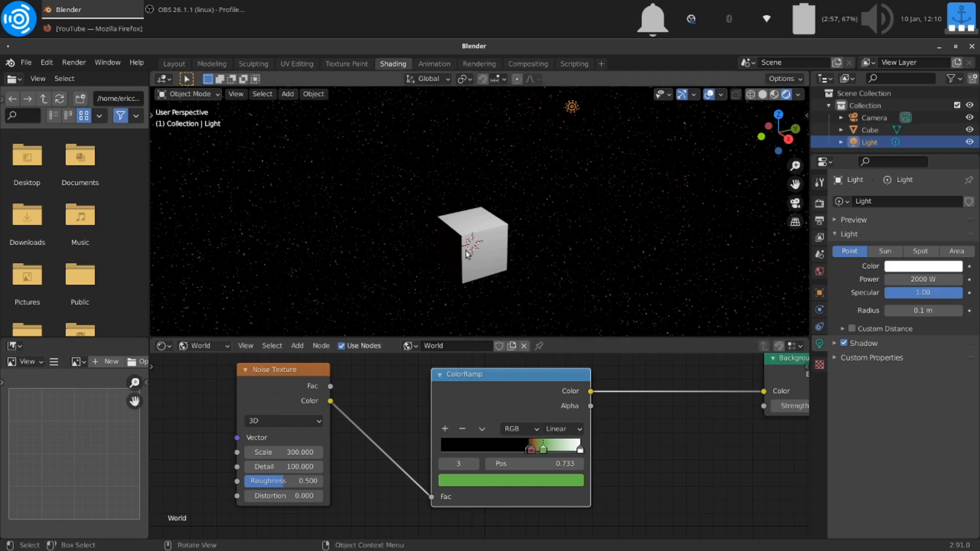
pyautogui.moveTo(465, 250); pyautogui.dragTo(535, 246, button='middle')
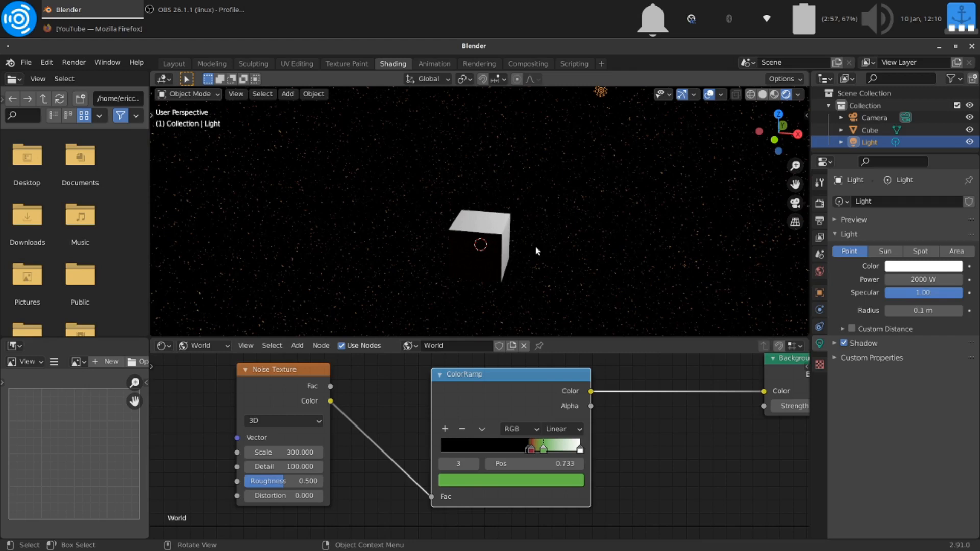
pyautogui.moveTo(536, 250); pyautogui.dragTo(598, 250, button='middle')
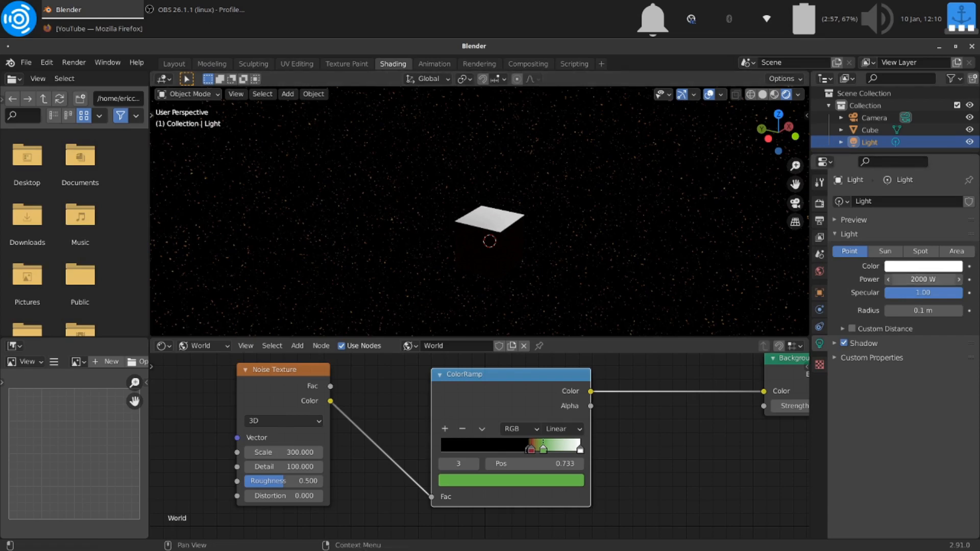
pyautogui.click(913, 279)
pyautogui.write('300')
pyautogui.press('Return')
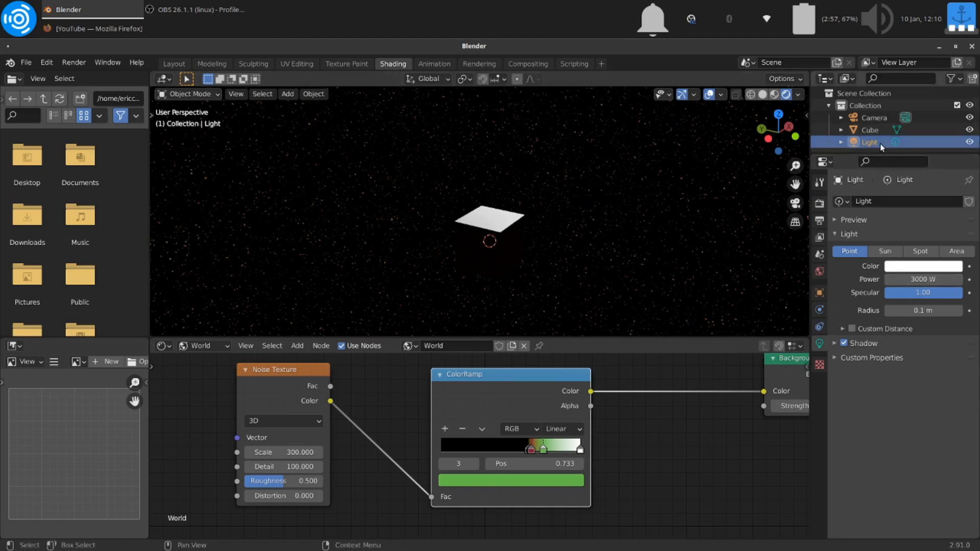
pyautogui.press('g')
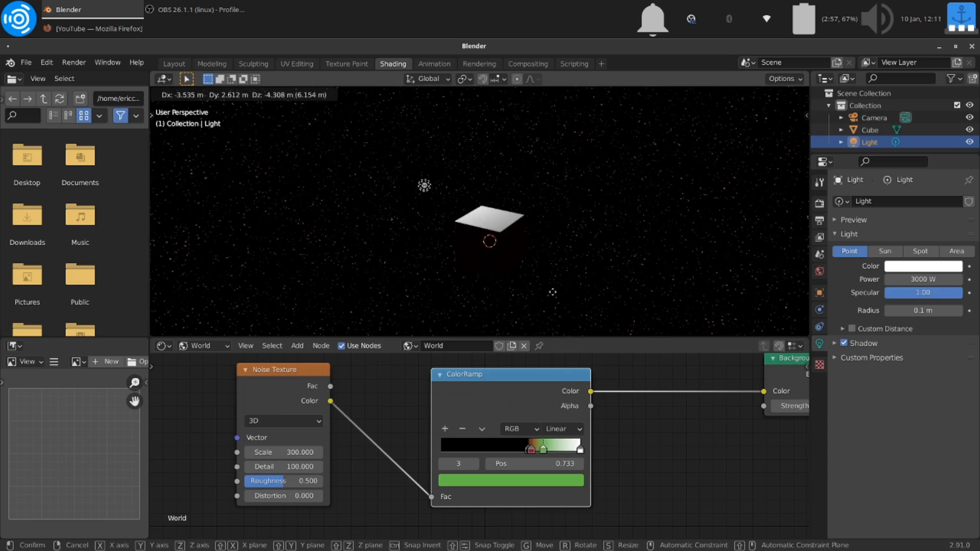
pyautogui.click(698, 289)
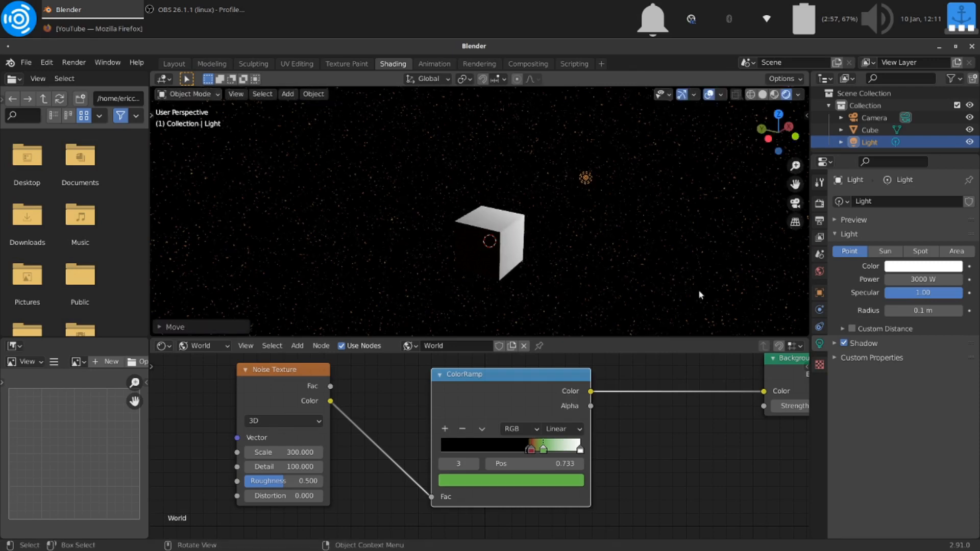